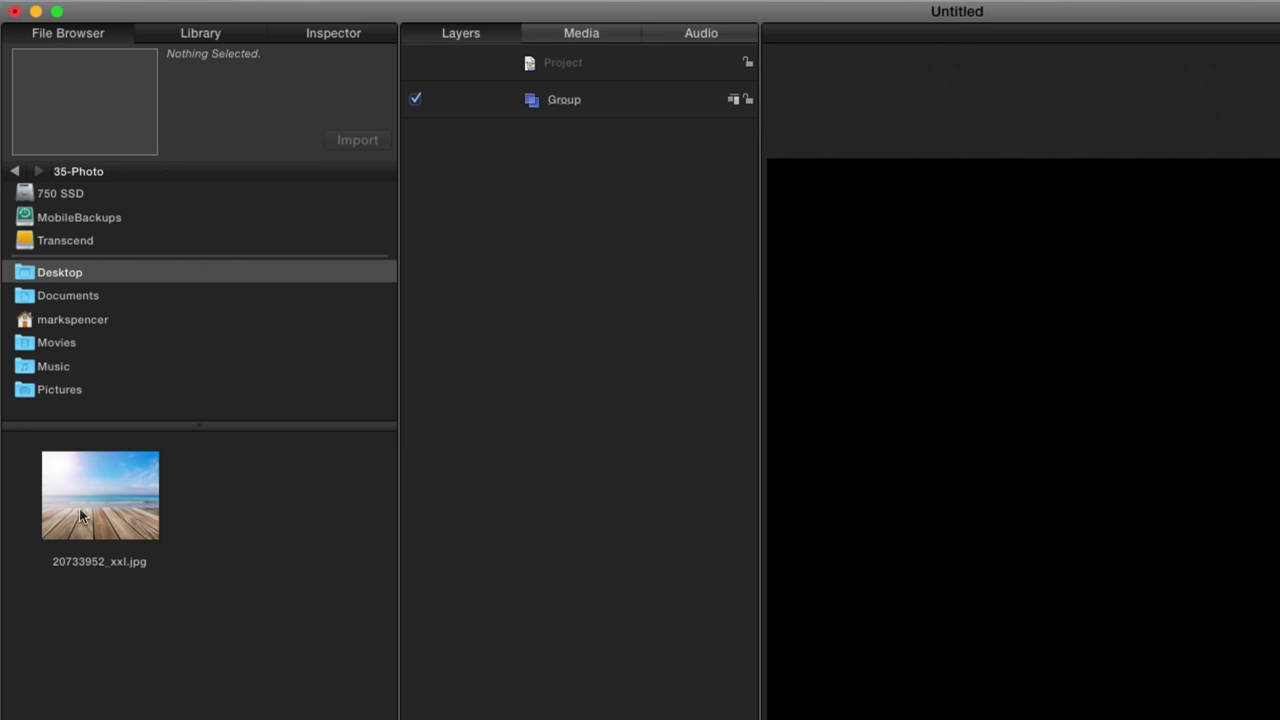
- Import 20733952_xxl.jpg into the group and scale it up to fill the full width of the canvas
{"action": "left_click_drag", "start_coordinate": [83, 515], "coordinate": [590, 110]}
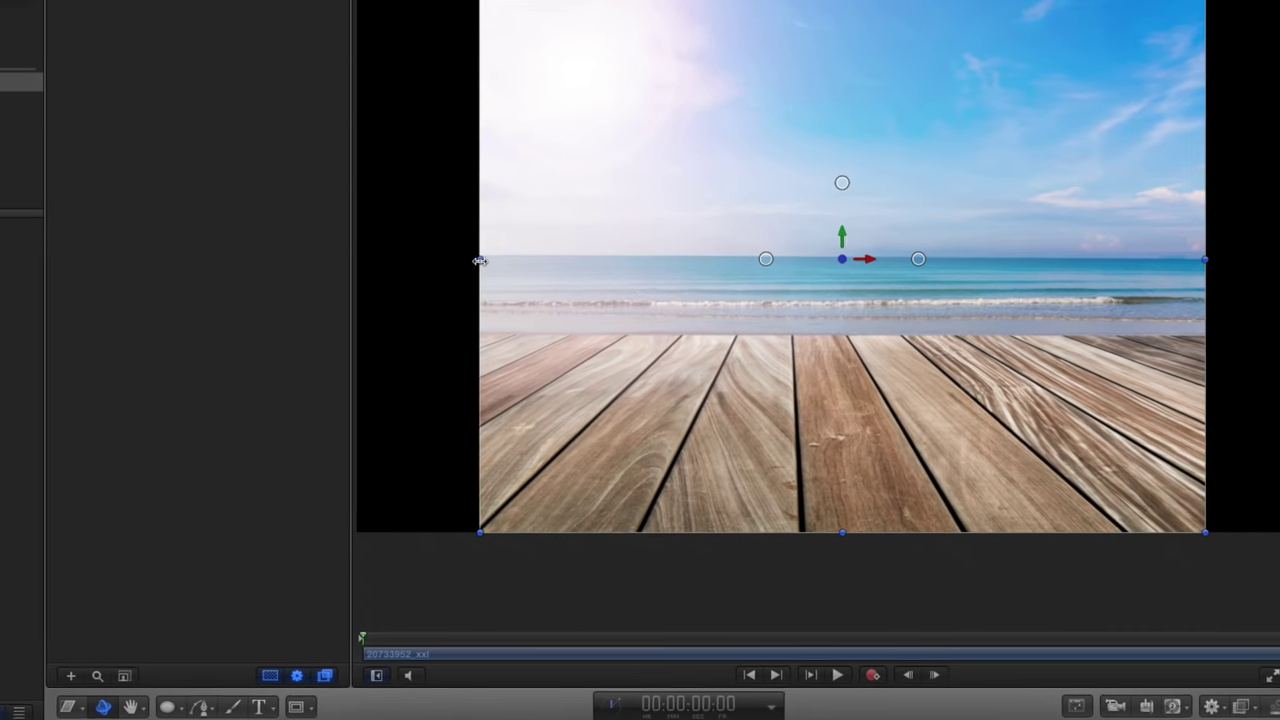
{"action": "left_click_drag", "start_coordinate": [731, 389], "coordinate": [588, 394]}
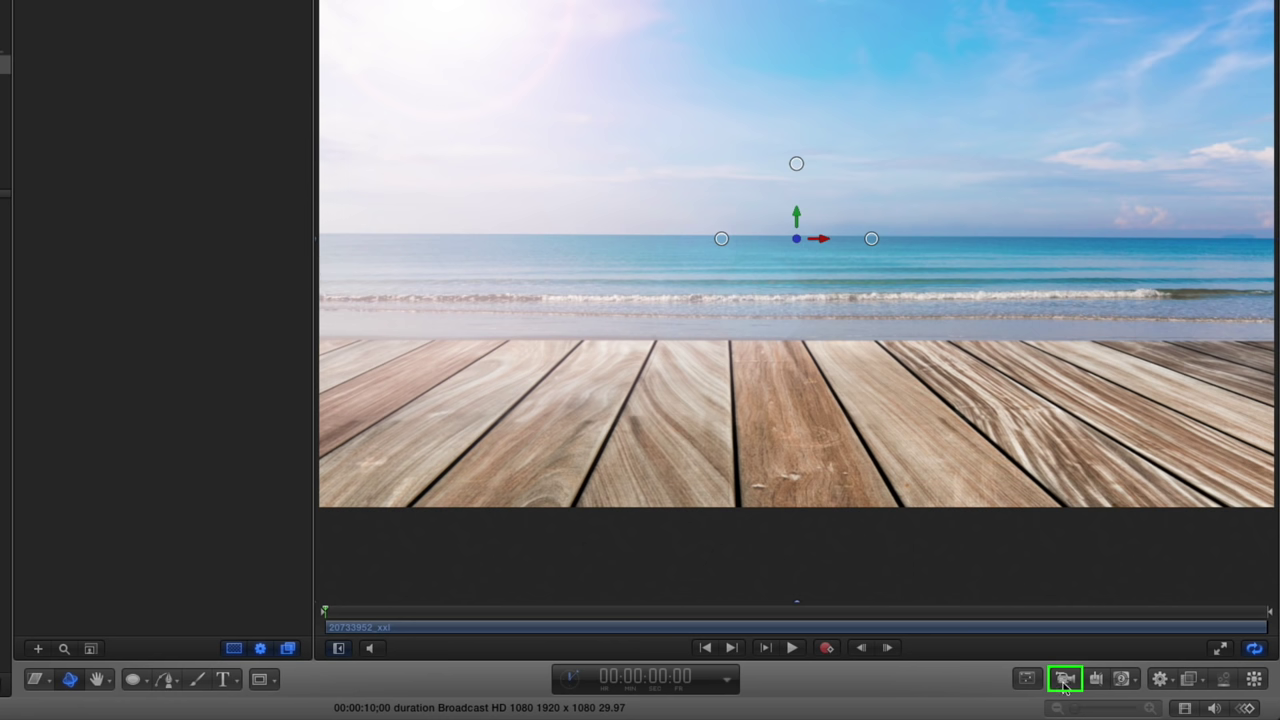
- Add a camera to the project, switching the 2D group to 3D, and test the orbit before resetting the view
{"action": "left_click", "coordinate": [1065, 680]}
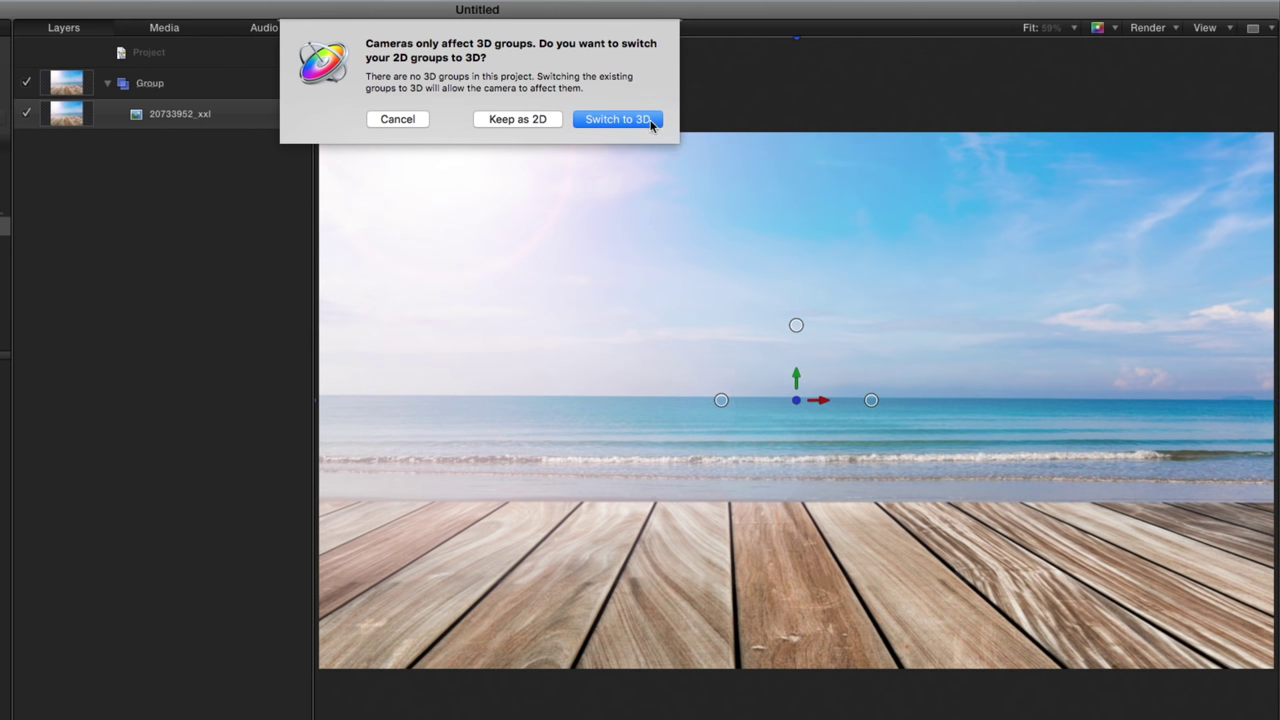
{"action": "left_click", "coordinate": [617, 119]}
{"action": "mouse_move", "coordinate": [1232, 58]}
{"action": "left_mouse_down"}
{"action": "mouse_move", "coordinate": [1272, 62]}
{"action": "mouse_move", "coordinate": [1222, 42]}
{"action": "mouse_move", "coordinate": [1268, 54]}
{"action": "mouse_move", "coordinate": [1233, 58]}
{"action": "left_mouse_up"}
{"action": "double_click", "coordinate": [1233, 58]}
- Make two clone layers of the 20733952_xxl image
{"action": "left_click", "coordinate": [183, 151]}
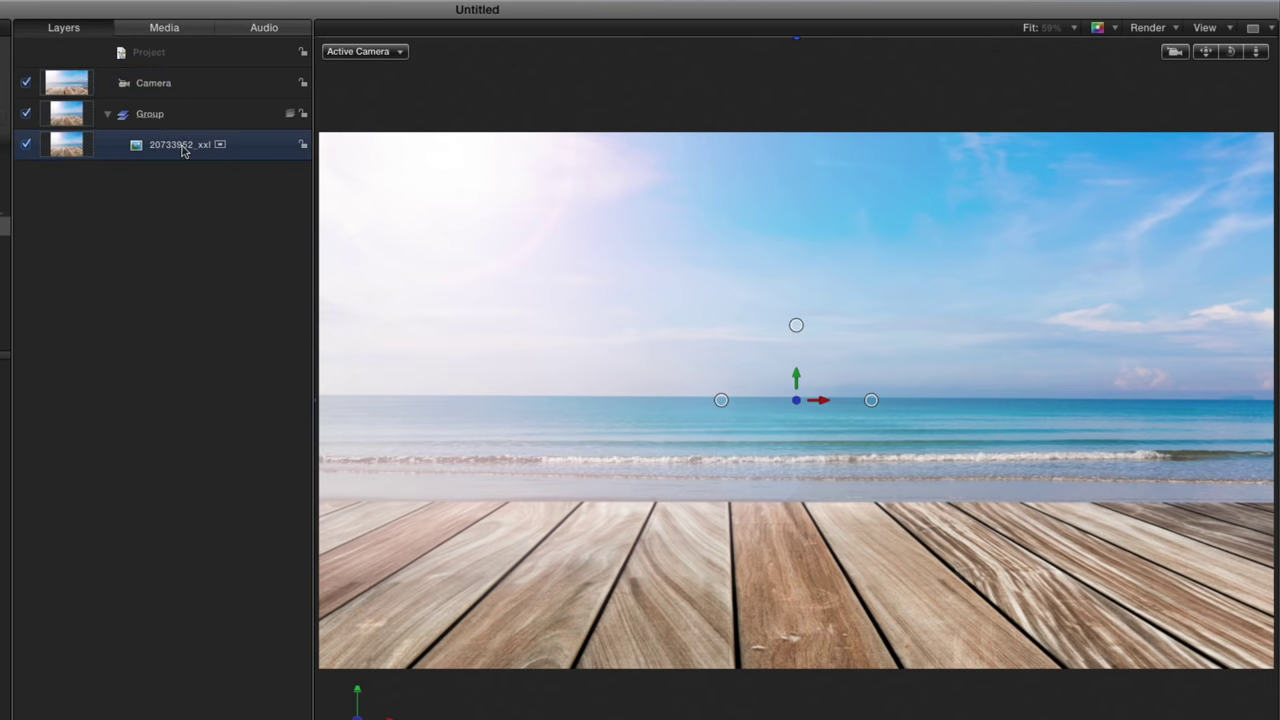
{"action": "key", "text": "k"}
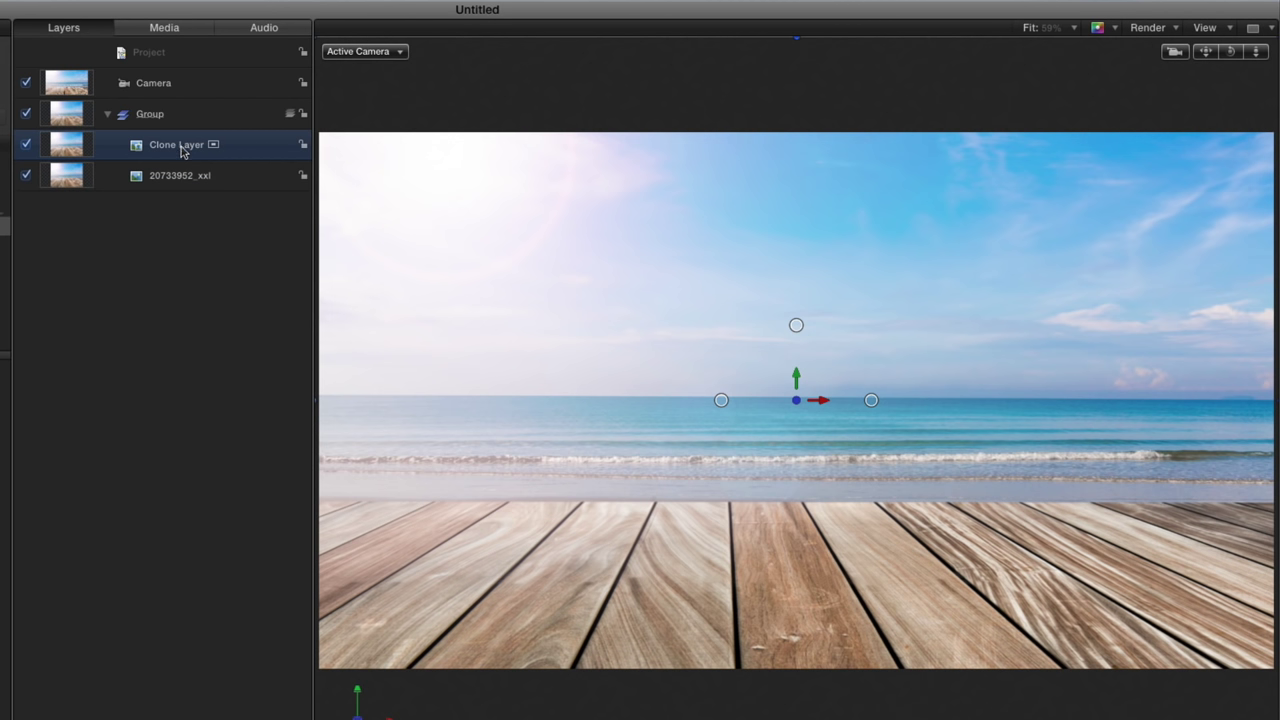
{"action": "left_click", "coordinate": [192, 175]}
{"action": "key", "text": "k"}
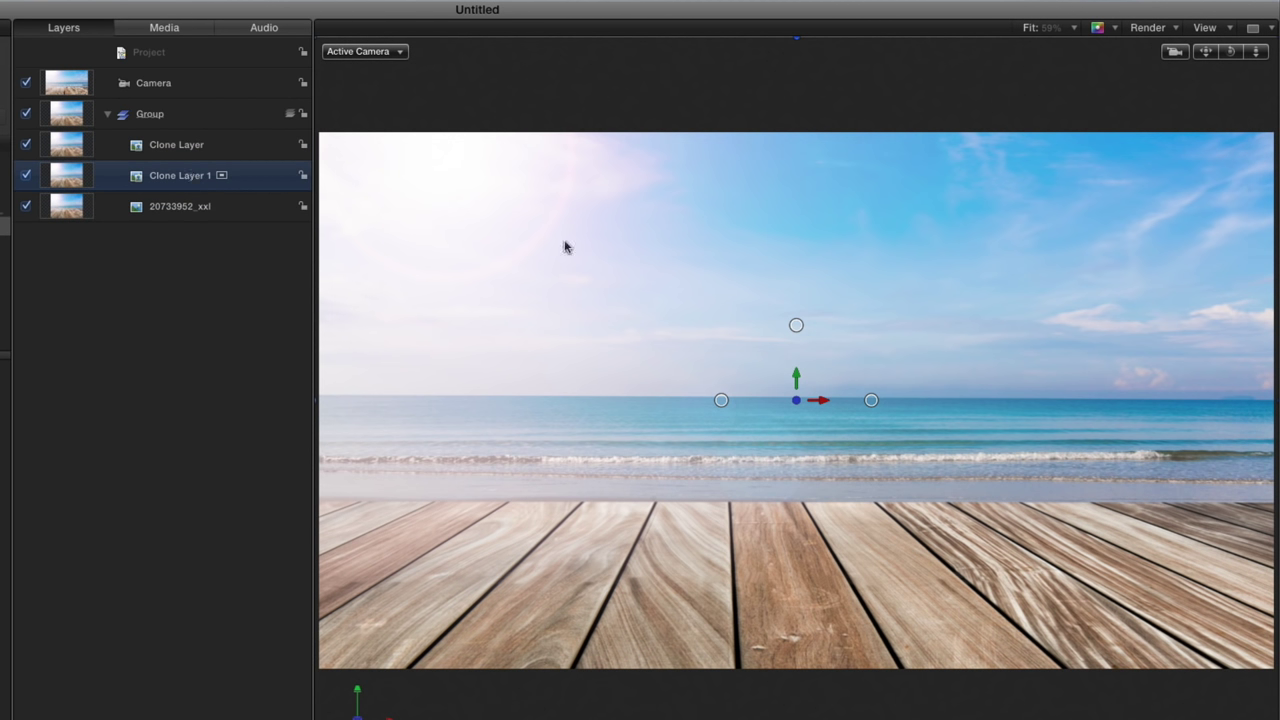
- Crop Clone Layer 1 down to the wooden deck and crop Clone Layer to the sky and sea above the deck line
{"action": "right_click", "coordinate": [685, 255]}
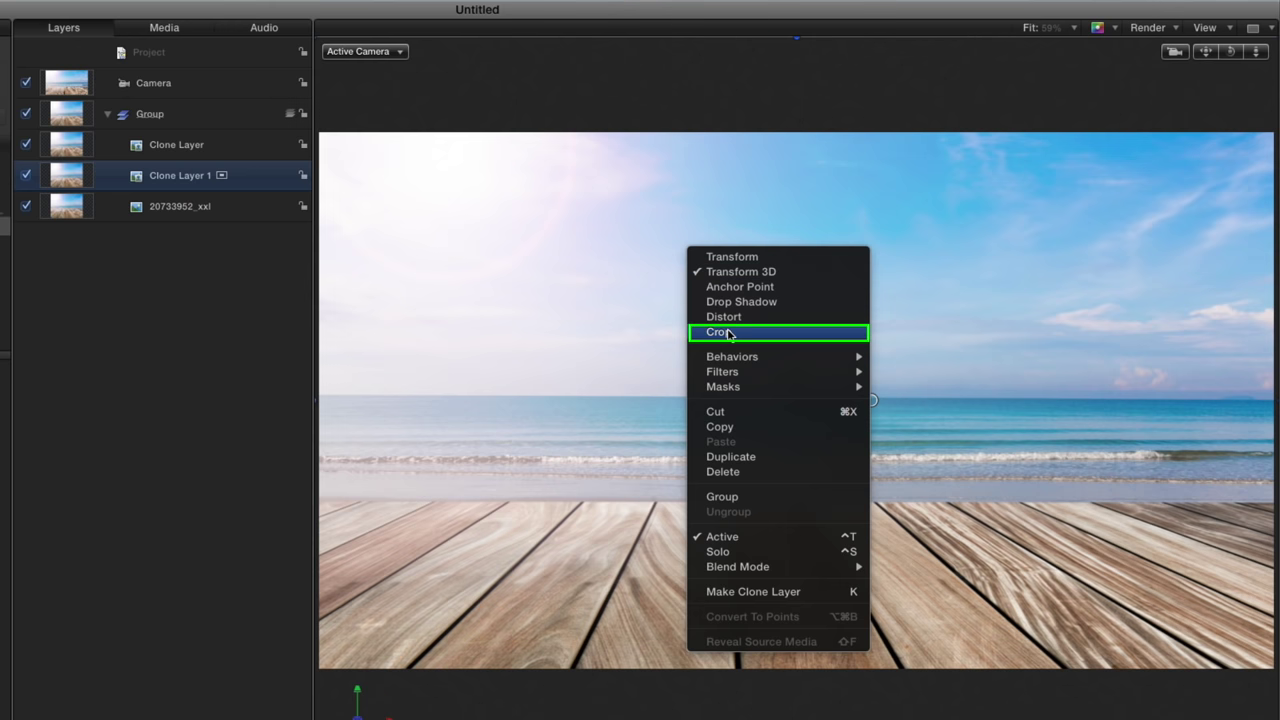
{"action": "left_click", "coordinate": [727, 335]}
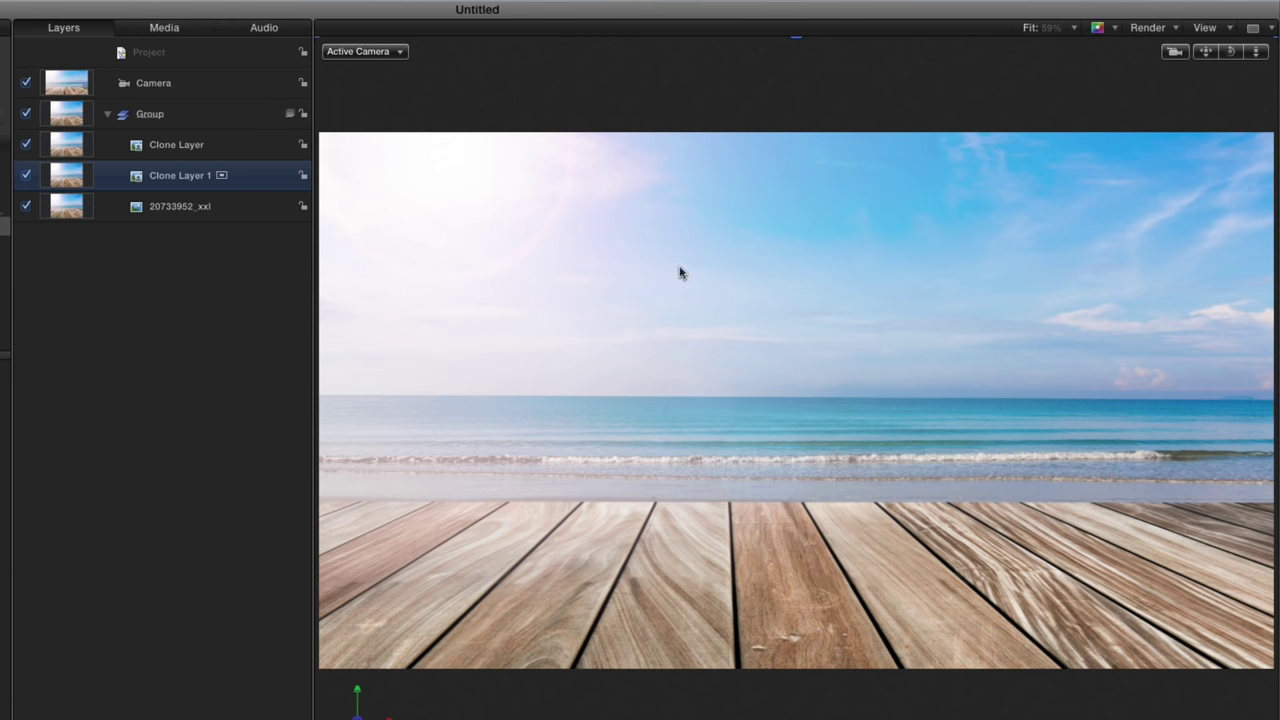
{"action": "scroll", "coordinate": [685, 272], "scroll_direction": "down", "scroll_amount": 3}
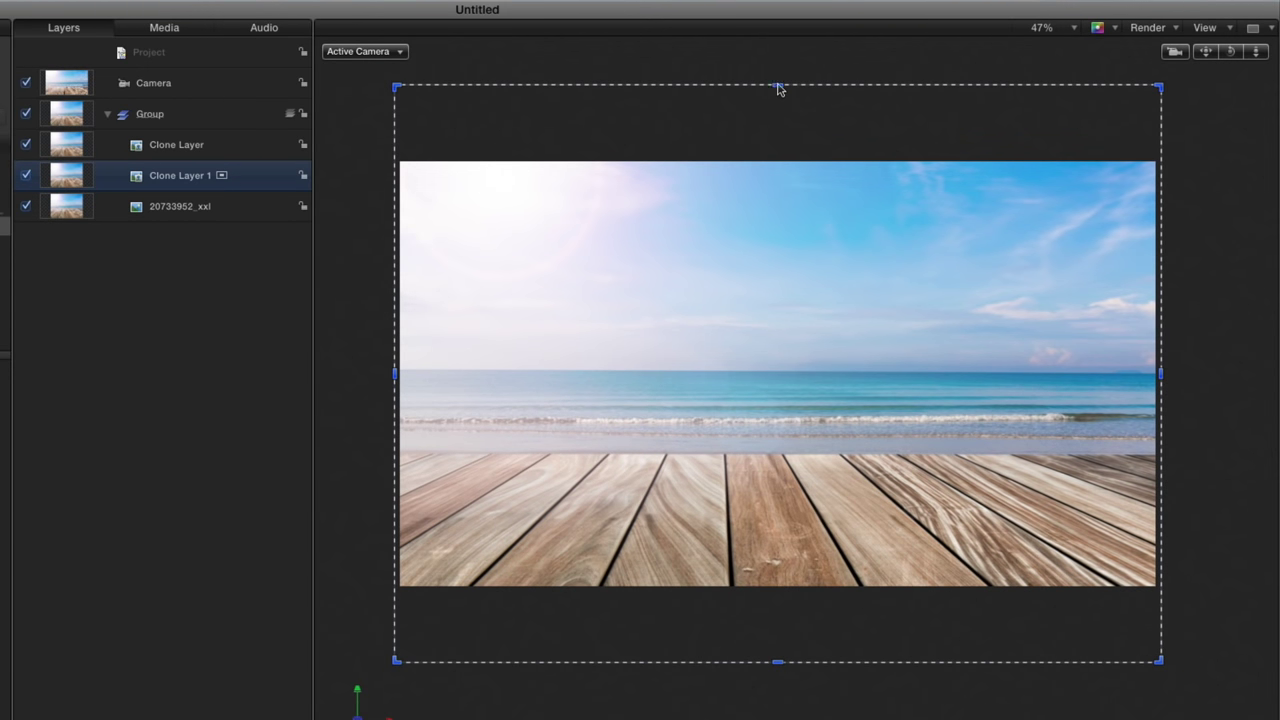
{"action": "left_click_drag", "start_coordinate": [778, 87], "coordinate": [769, 457]}
{"action": "left_click", "coordinate": [180, 145]}
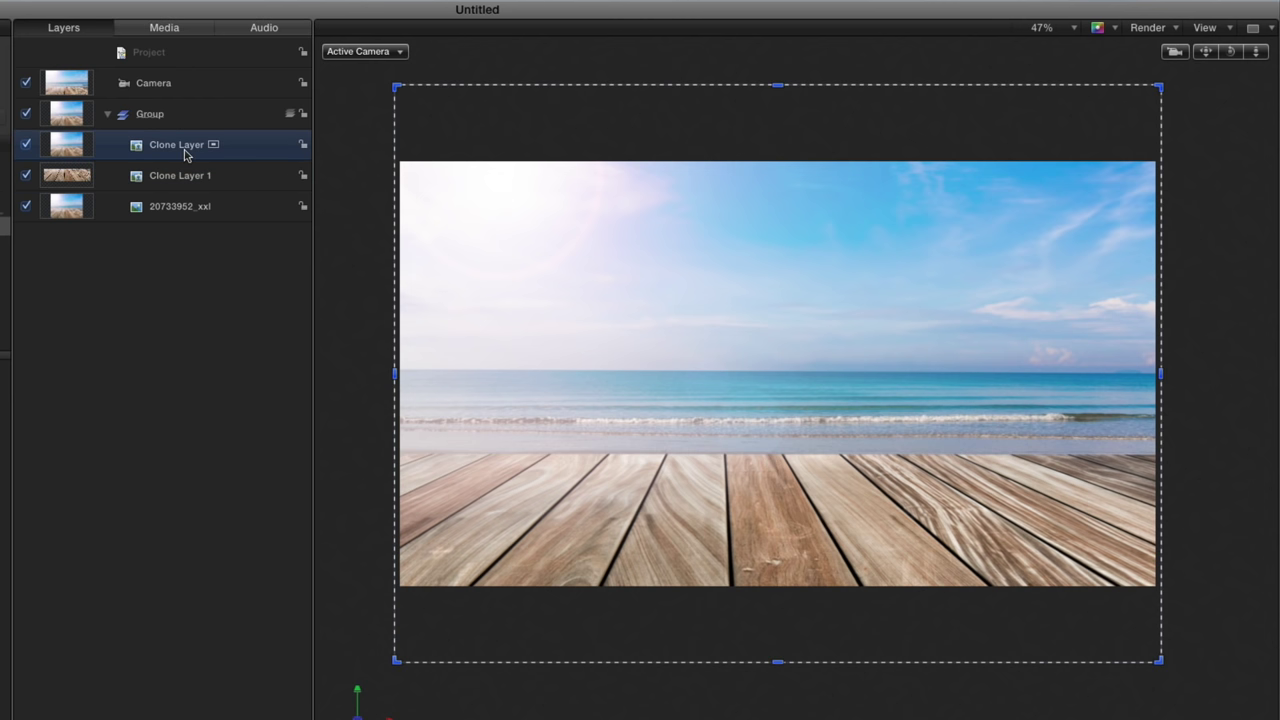
{"action": "mouse_move", "coordinate": [778, 663]}
{"action": "left_mouse_down"}
{"action": "mouse_move", "coordinate": [774, 446]}
{"action": "mouse_move", "coordinate": [763, 458]}
{"action": "left_mouse_up"}
- Hide the original 20733952_xxl layer and check each cropped clone by toggling its visibility and orbiting the camera
{"action": "left_click", "coordinate": [26, 207]}
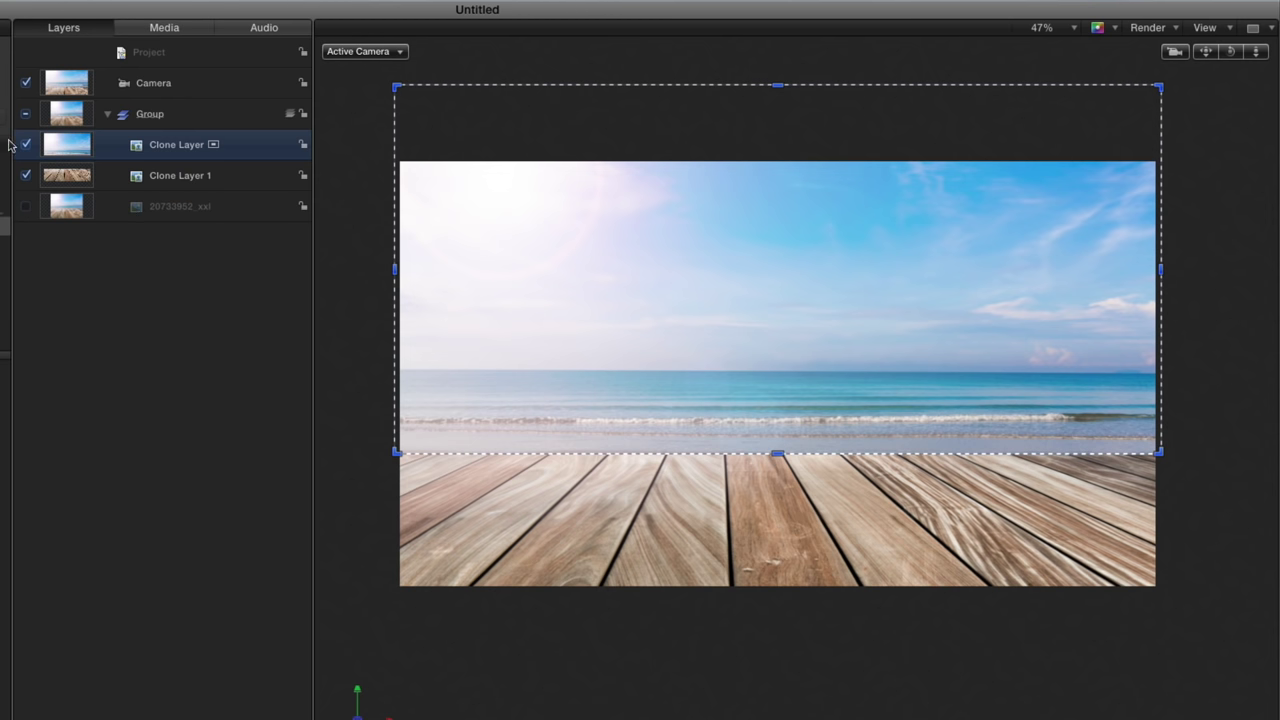
{"action": "left_click", "coordinate": [26, 145]}
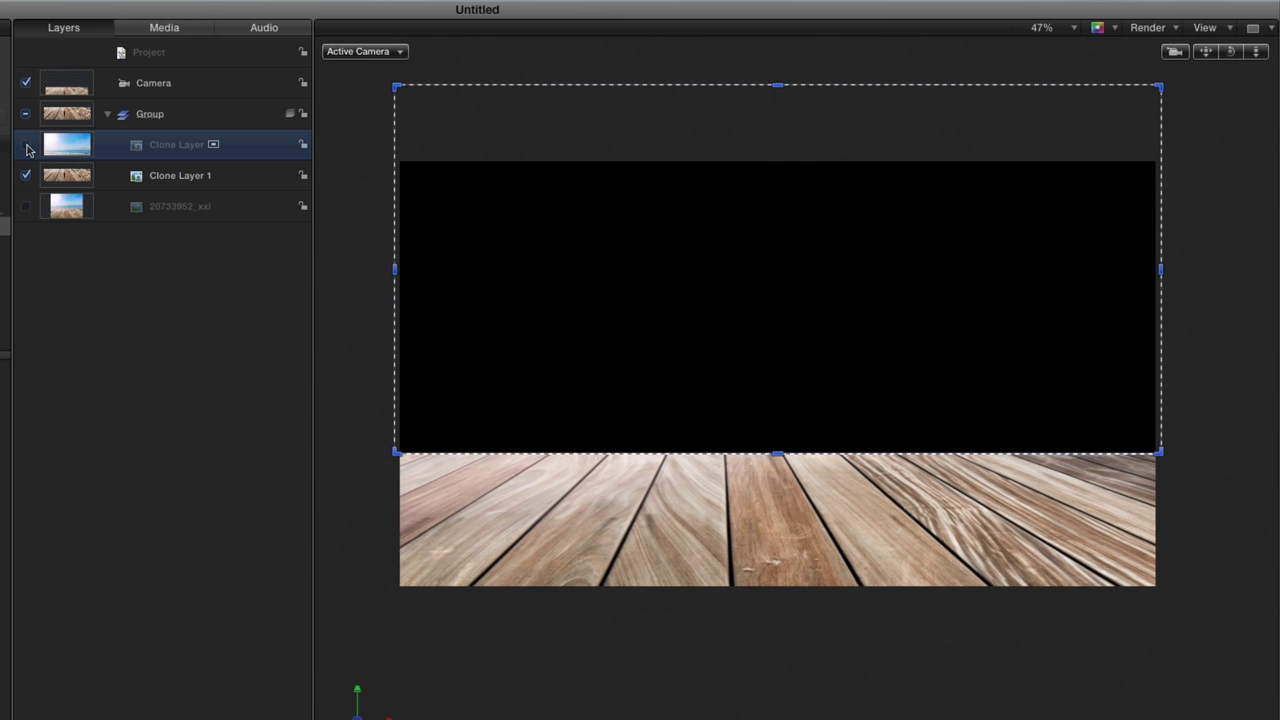
{"action": "left_click", "coordinate": [26, 146]}
{"action": "left_click", "coordinate": [26, 176]}
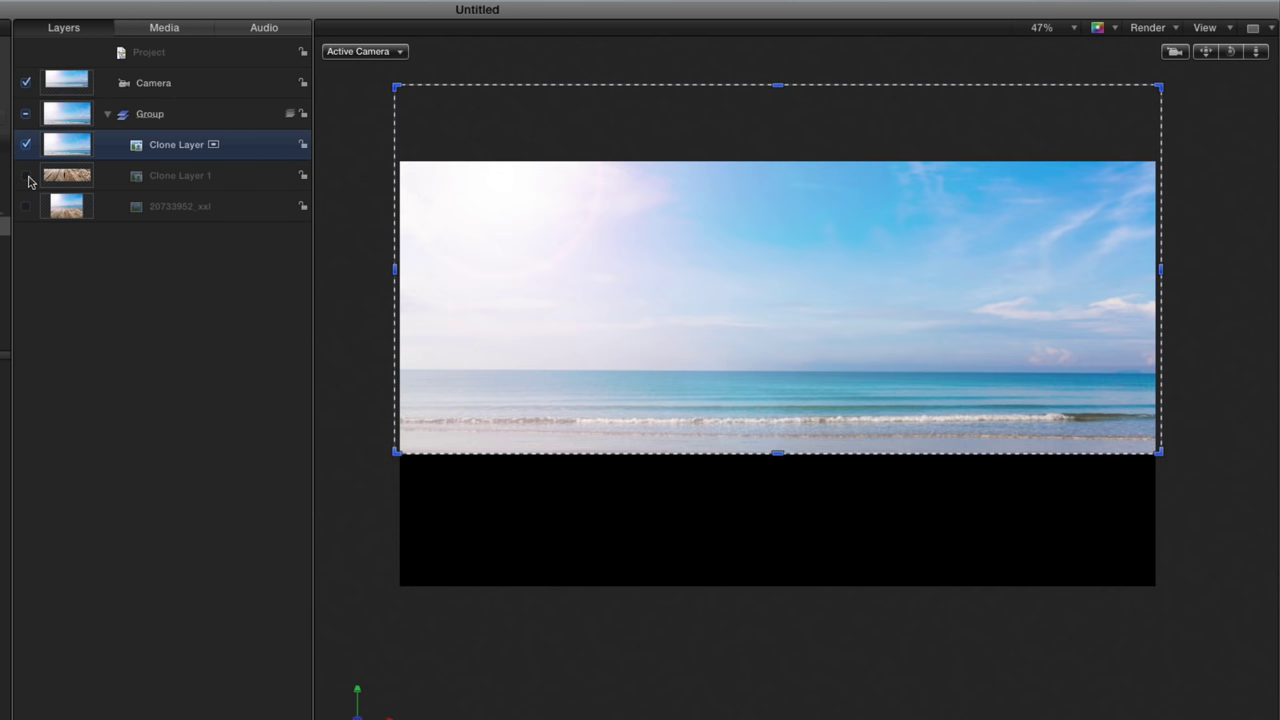
{"action": "left_click", "coordinate": [26, 176]}
{"action": "left_click", "coordinate": [176, 271]}
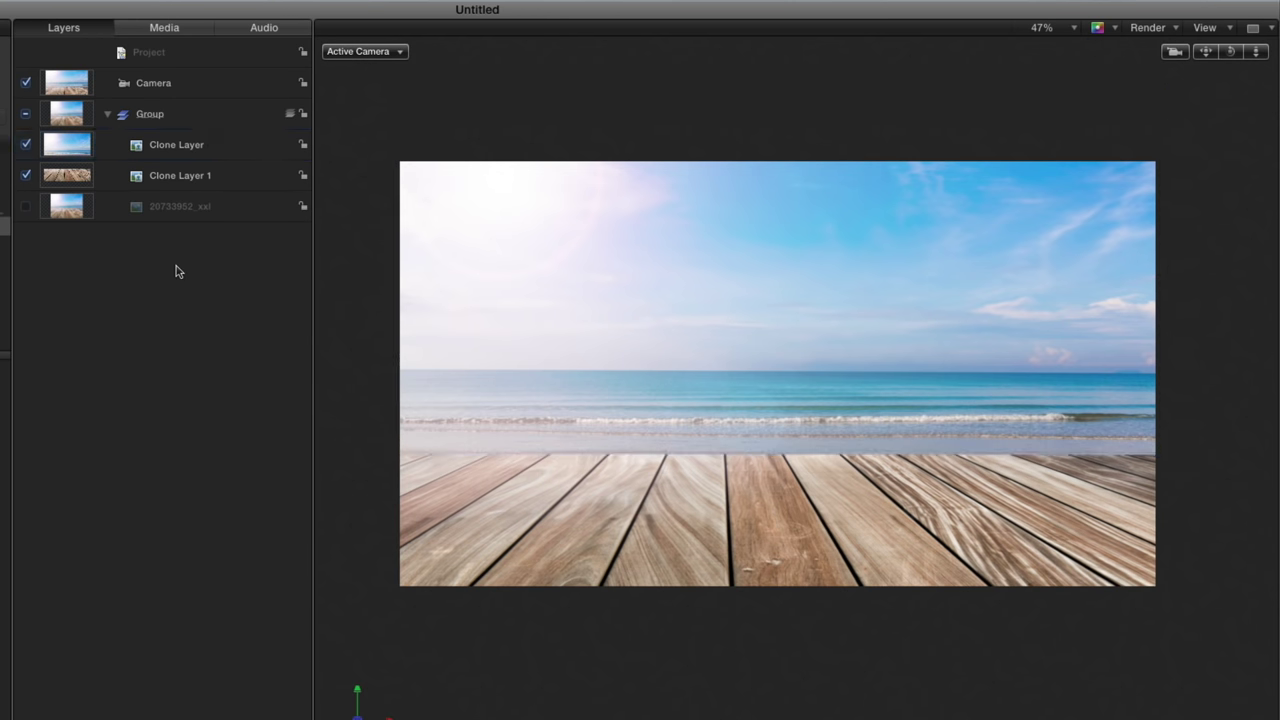
{"action": "left_click_drag", "start_coordinate": [1237, 53], "coordinate": [1235, 58]}
{"action": "double_click", "coordinate": [1233, 54]}
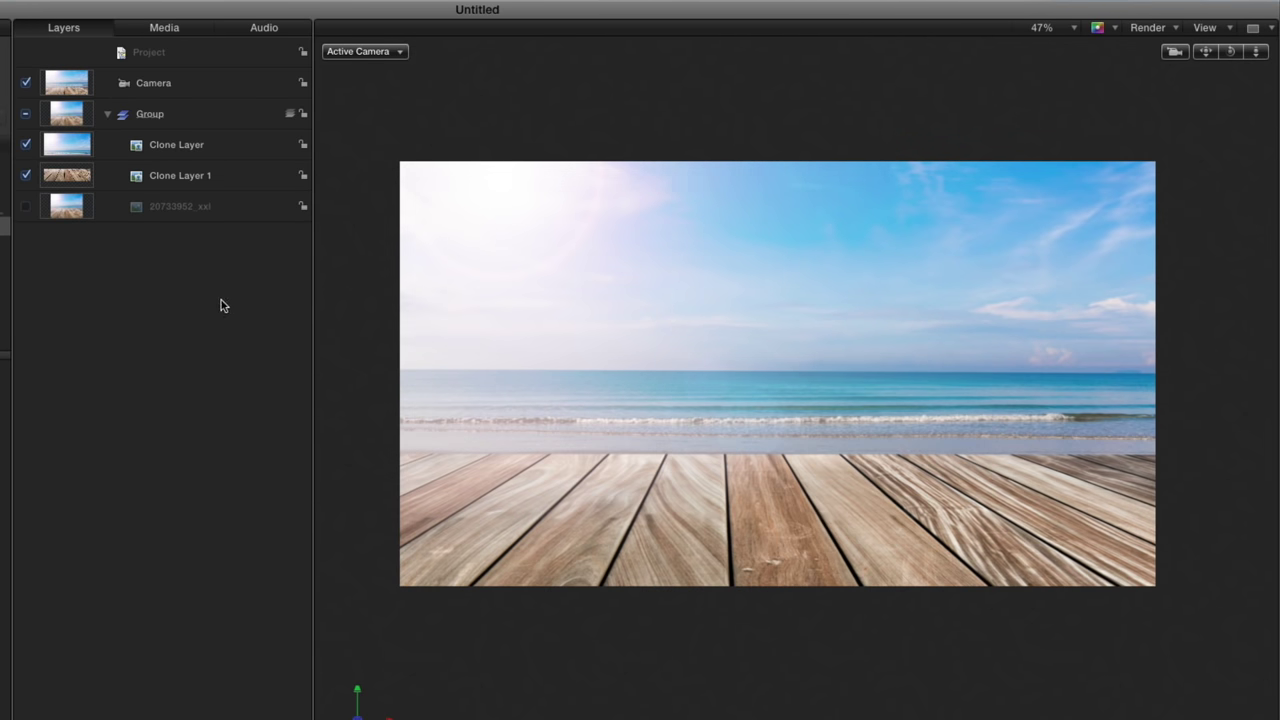
- Move the anchor point of Clone Layer 1 straight down to the bottom edge of the canvas
{"action": "left_click", "coordinate": [204, 178]}
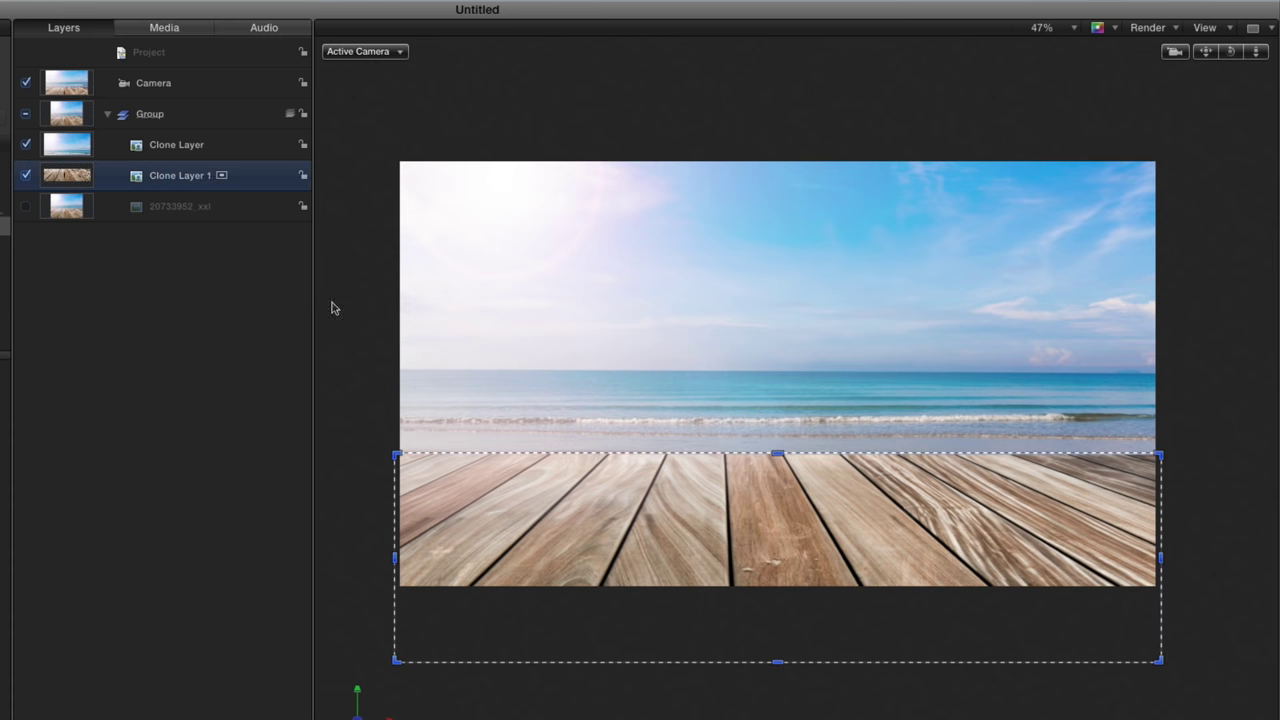
{"action": "right_click", "coordinate": [808, 525]}
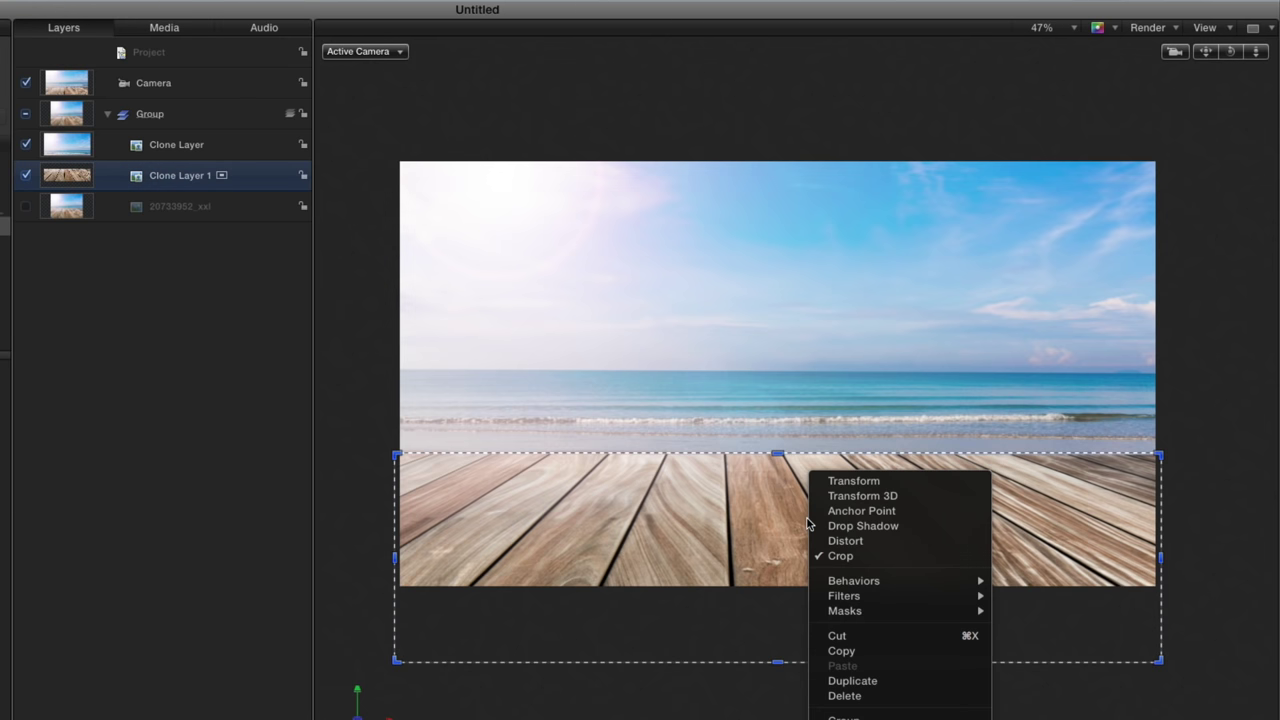
{"action": "left_click", "coordinate": [845, 511]}
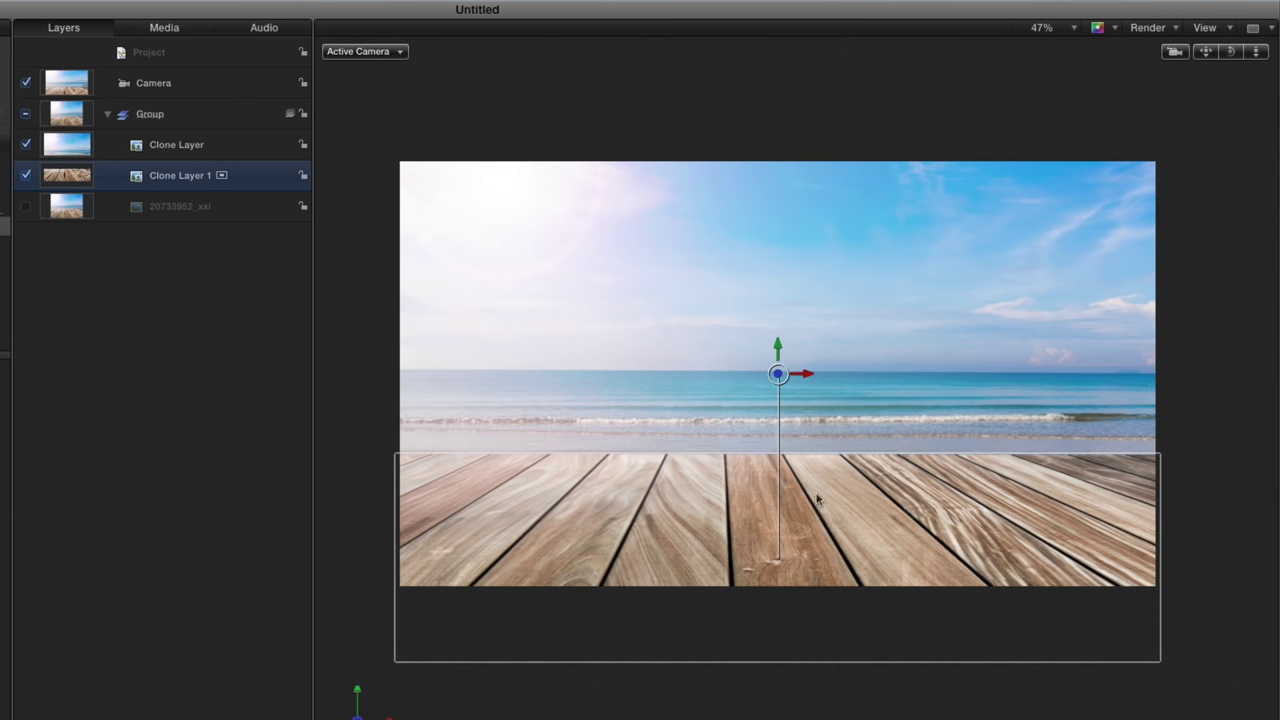
{"action": "left_click_drag", "start_coordinate": [778, 347], "coordinate": [777, 561]}
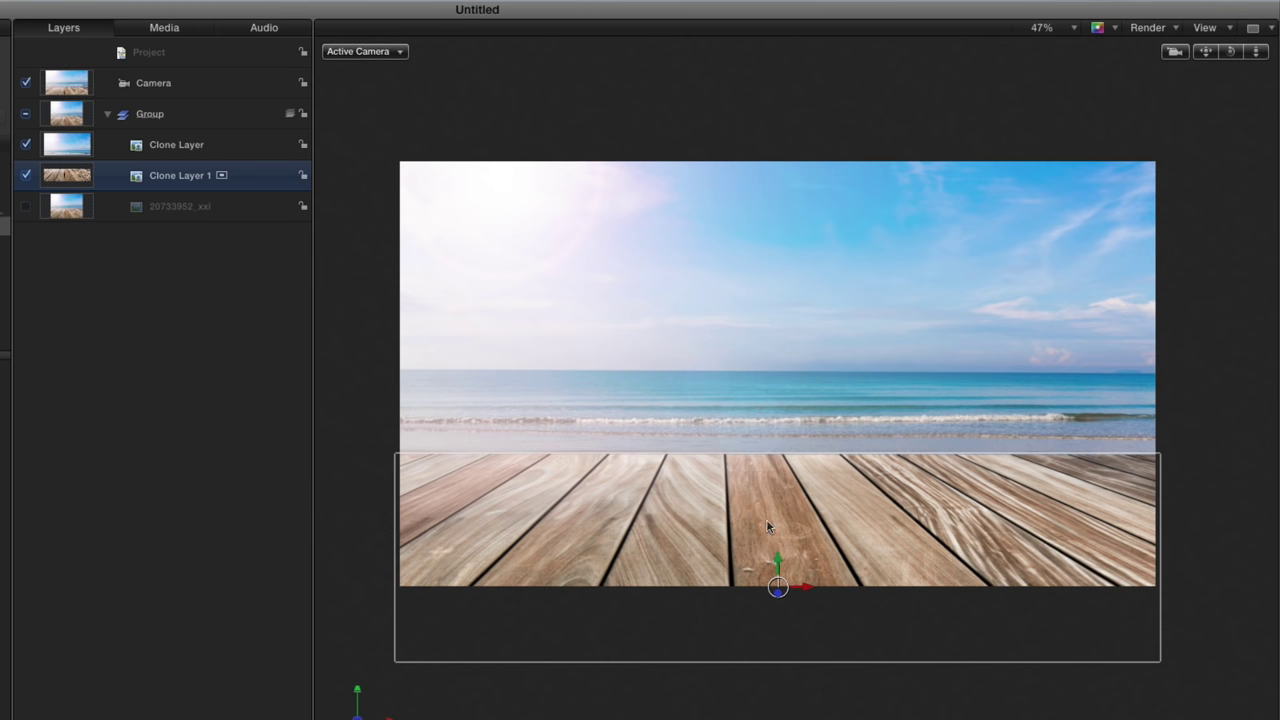
- Rotate Clone Layer 1 backward around its X axis so the deck lies flat, and check it by orbiting the camera
{"action": "left_click", "coordinate": [766, 519]}
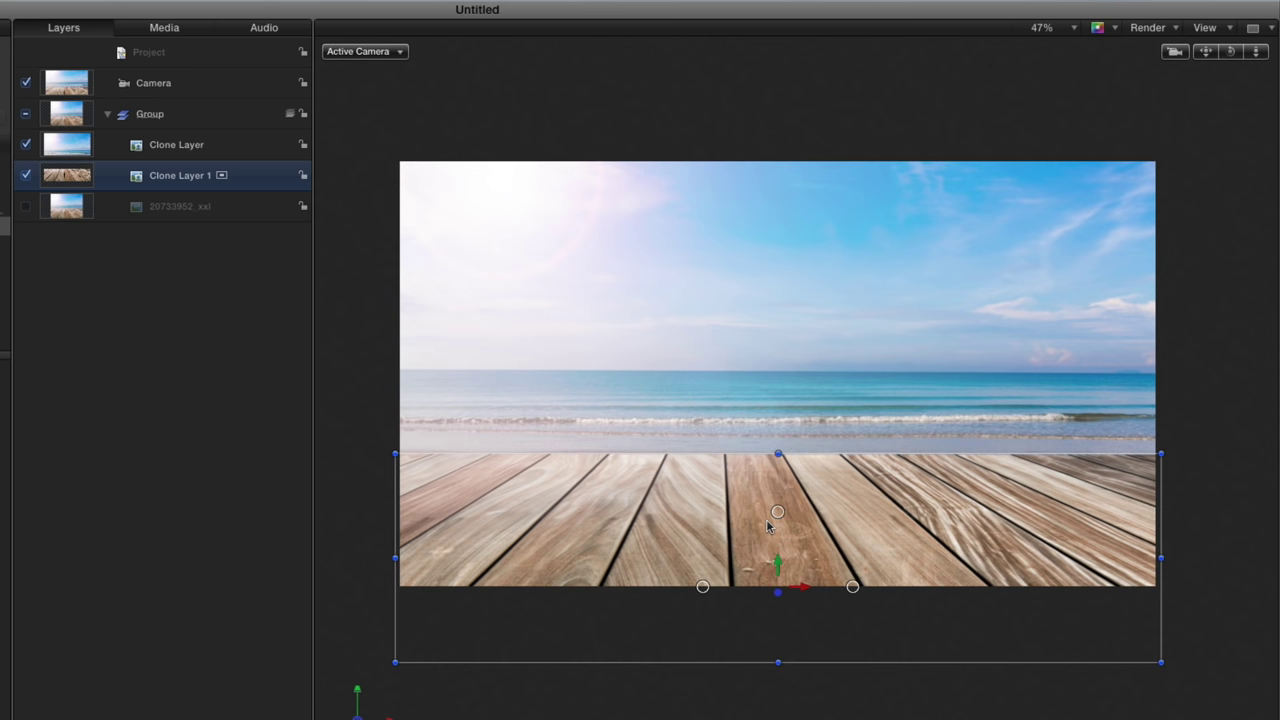
{"action": "left_click_drag", "start_coordinate": [777, 513], "coordinate": [778, 558]}
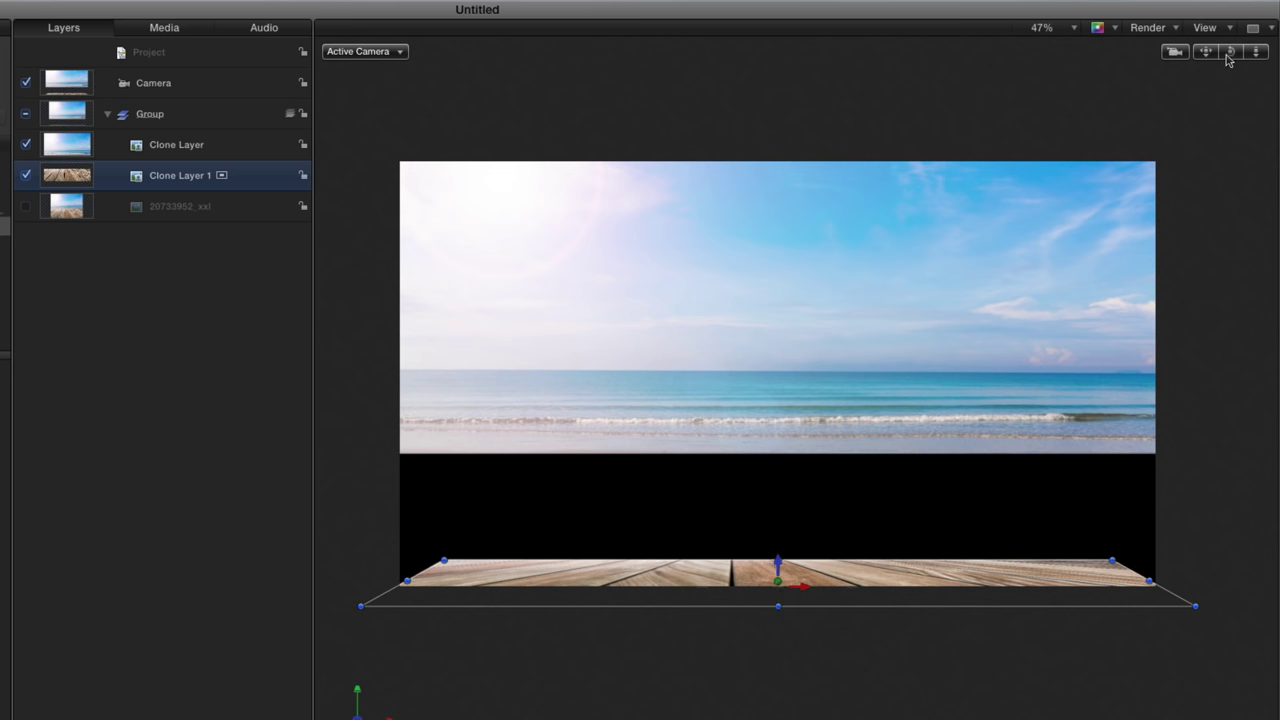
{"action": "left_click", "coordinate": [182, 294]}
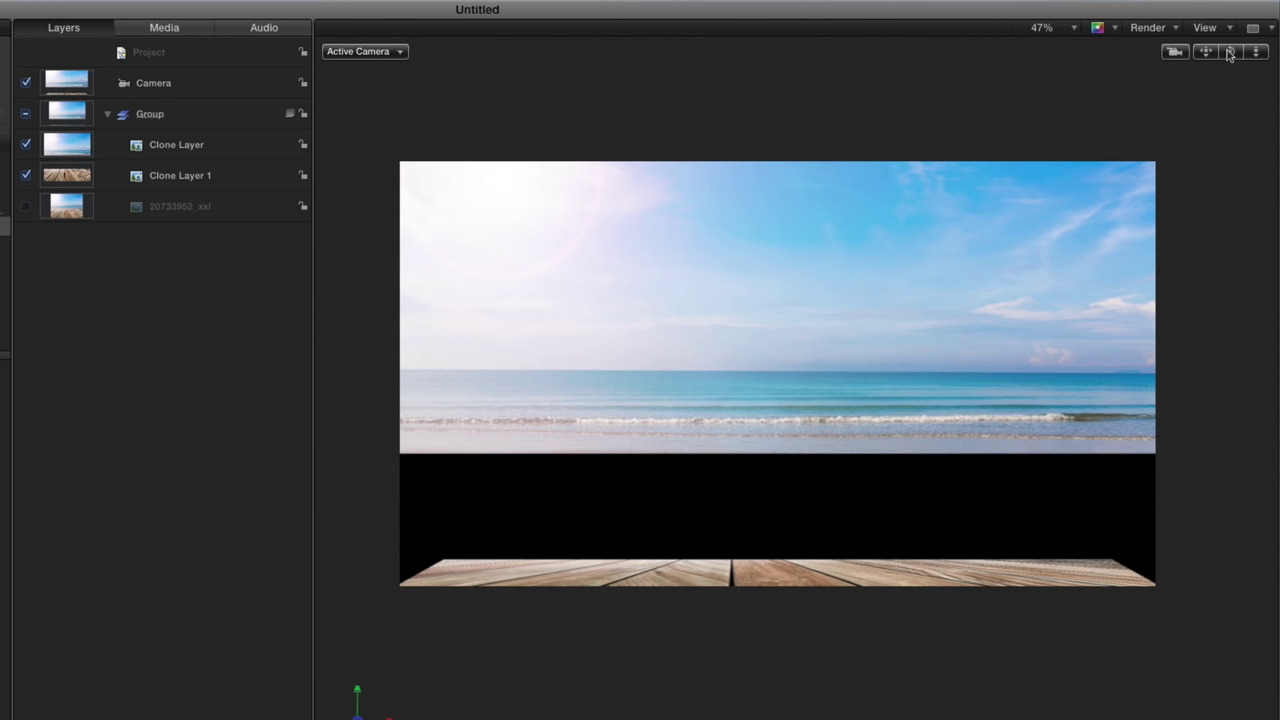
{"action": "mouse_move", "coordinate": [1230, 54]}
{"action": "left_mouse_down"}
{"action": "mouse_move", "coordinate": [1140, 54]}
{"action": "mouse_move", "coordinate": [1140, 30]}
{"action": "mouse_move", "coordinate": [1190, 56]}
{"action": "mouse_move", "coordinate": [1160, 56]}
{"action": "mouse_move", "coordinate": [1254, 53]}
{"action": "left_mouse_up"}
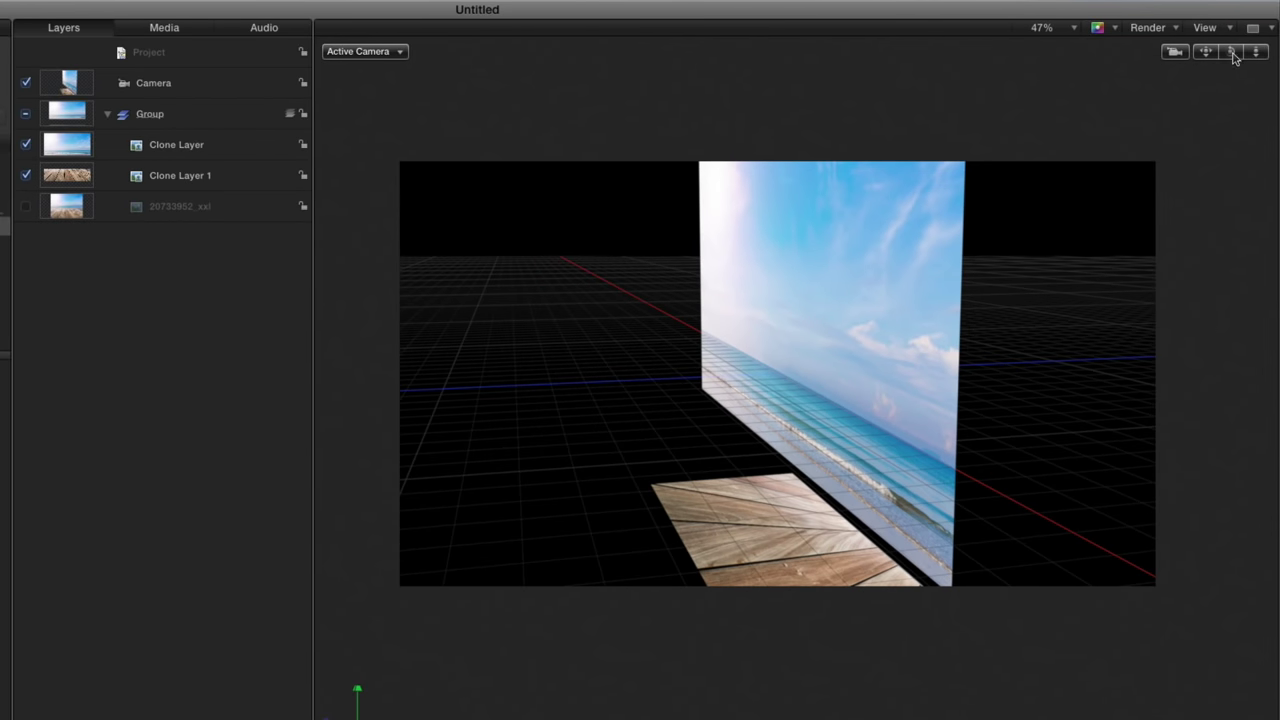
{"action": "double_click", "coordinate": [1236, 55]}
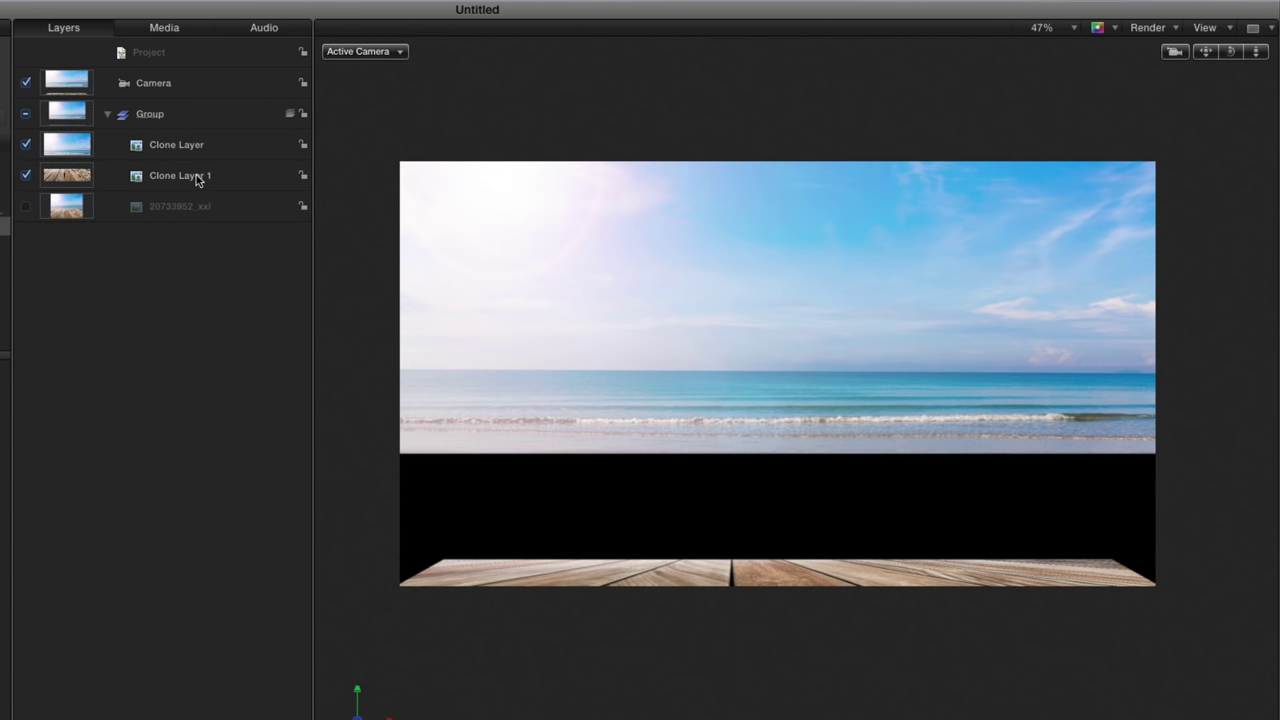
- Stretch Clone Layer 1 backward until its far edge meets the bottom of the sea layer, and inspect it by orbiting
{"action": "left_click", "coordinate": [196, 177]}
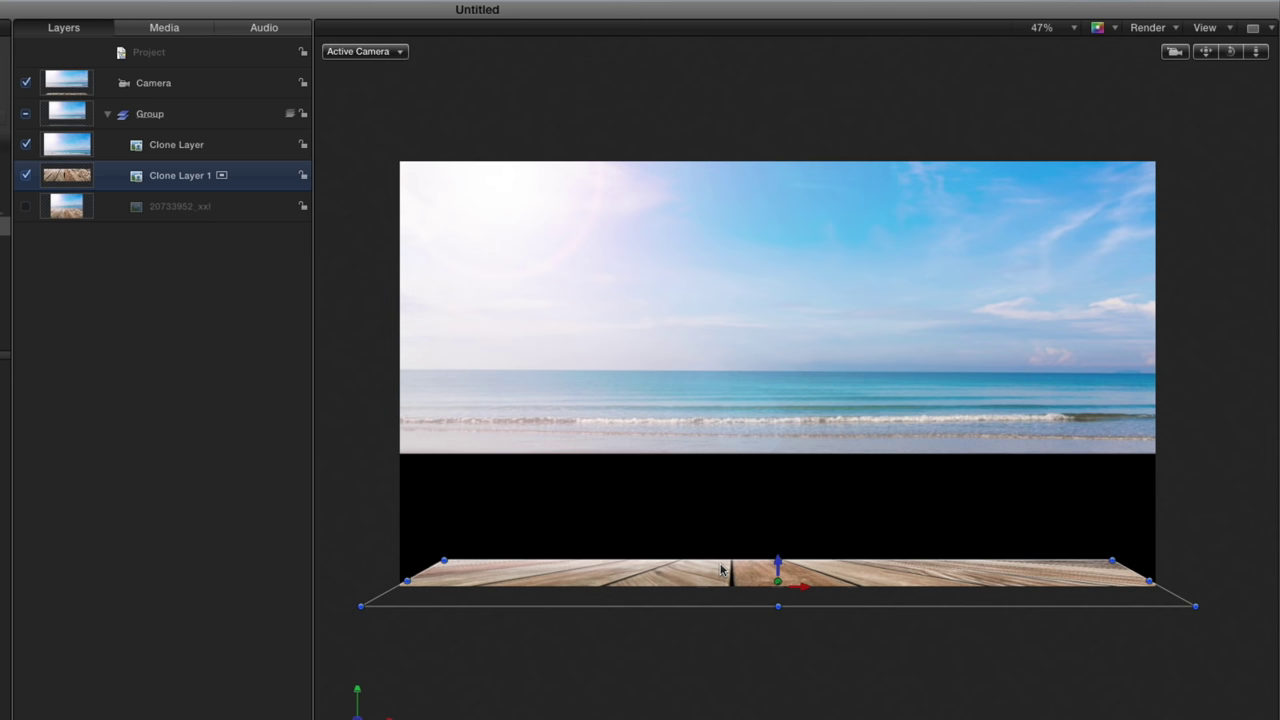
{"action": "key", "text": "shift+z"}
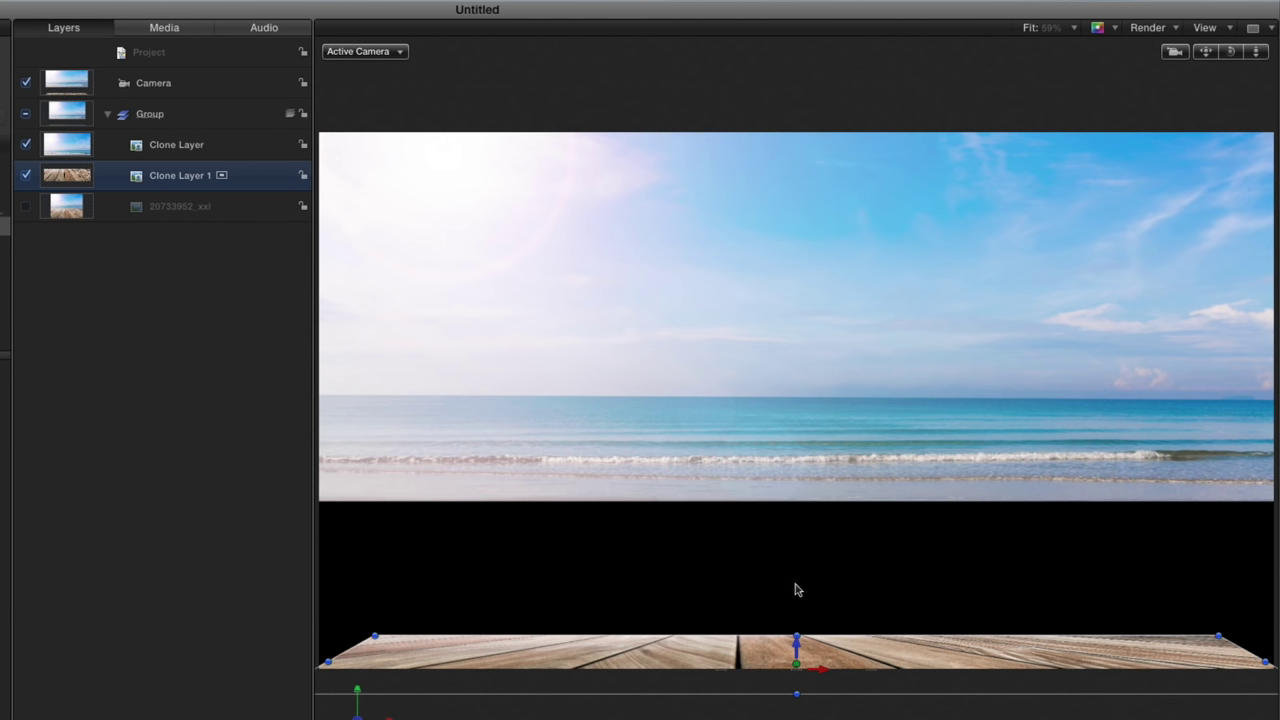
{"action": "left_click_drag", "start_coordinate": [797, 636], "coordinate": [797, 504]}
{"action": "mouse_move", "coordinate": [1234, 57]}
{"action": "left_mouse_down"}
{"action": "mouse_move", "coordinate": [1160, 75]}
{"action": "mouse_move", "coordinate": [1240, 70]}
{"action": "mouse_move", "coordinate": [1240, 30]}
{"action": "mouse_move", "coordinate": [1165, 65]}
{"action": "mouse_move", "coordinate": [1260, 56]}
{"action": "mouse_move", "coordinate": [1272, 40]}
{"action": "mouse_move", "coordinate": [1222, 54]}
{"action": "mouse_move", "coordinate": [1240, 38]}
{"action": "mouse_move", "coordinate": [1231, 54]}
{"action": "mouse_move", "coordinate": [1268, 60]}
{"action": "mouse_move", "coordinate": [1262, 40]}
{"action": "mouse_move", "coordinate": [1236, 57]}
{"action": "left_mouse_up"}
{"action": "left_click", "coordinate": [200, 342]}
{"action": "double_click", "coordinate": [1229, 56]}
{"action": "double_click", "coordinate": [1237, 58]}
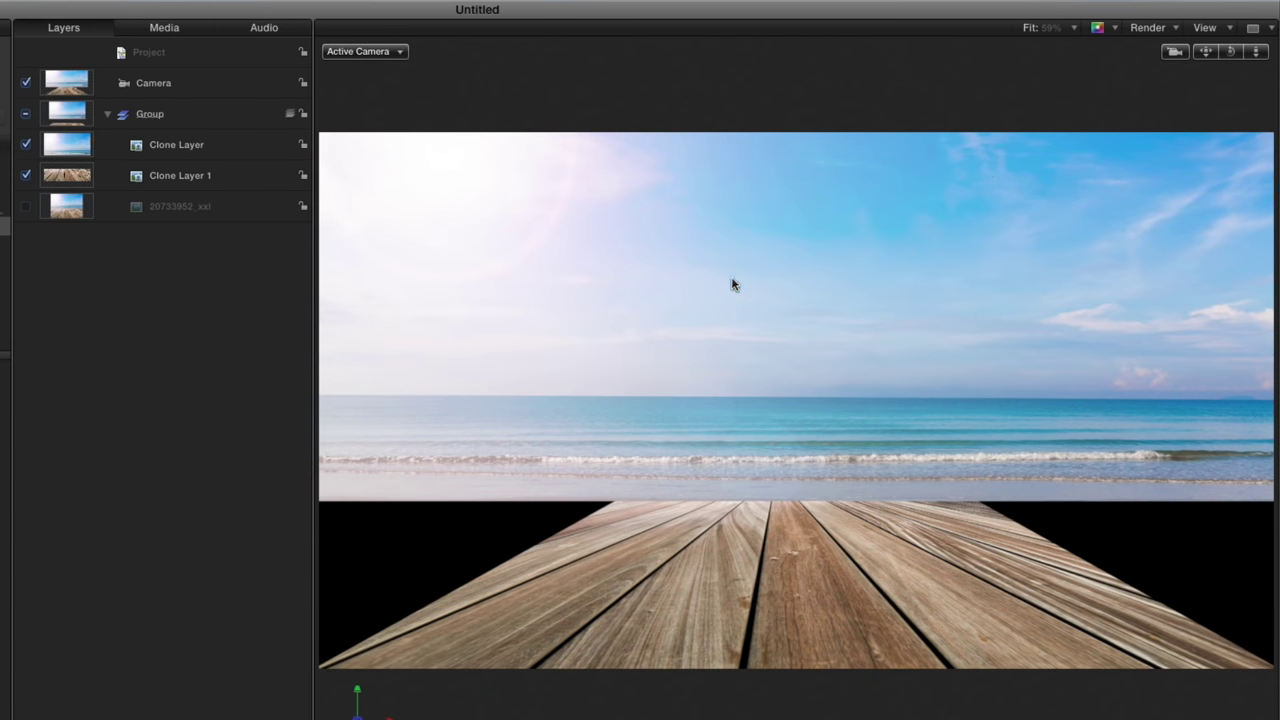
- Distort Clone Layer 1 by pulling its two far corners outward to the side edges of the canvas
{"action": "left_click", "coordinate": [172, 176]}
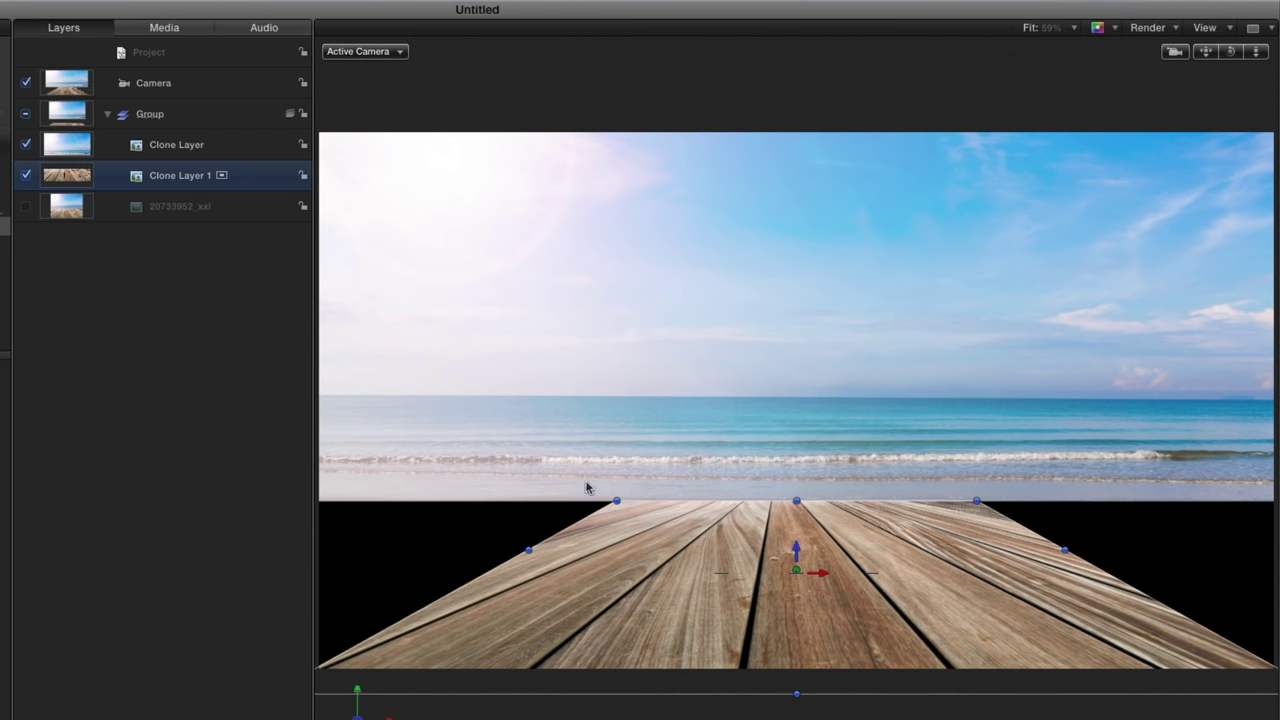
{"action": "right_click", "coordinate": [741, 548]}
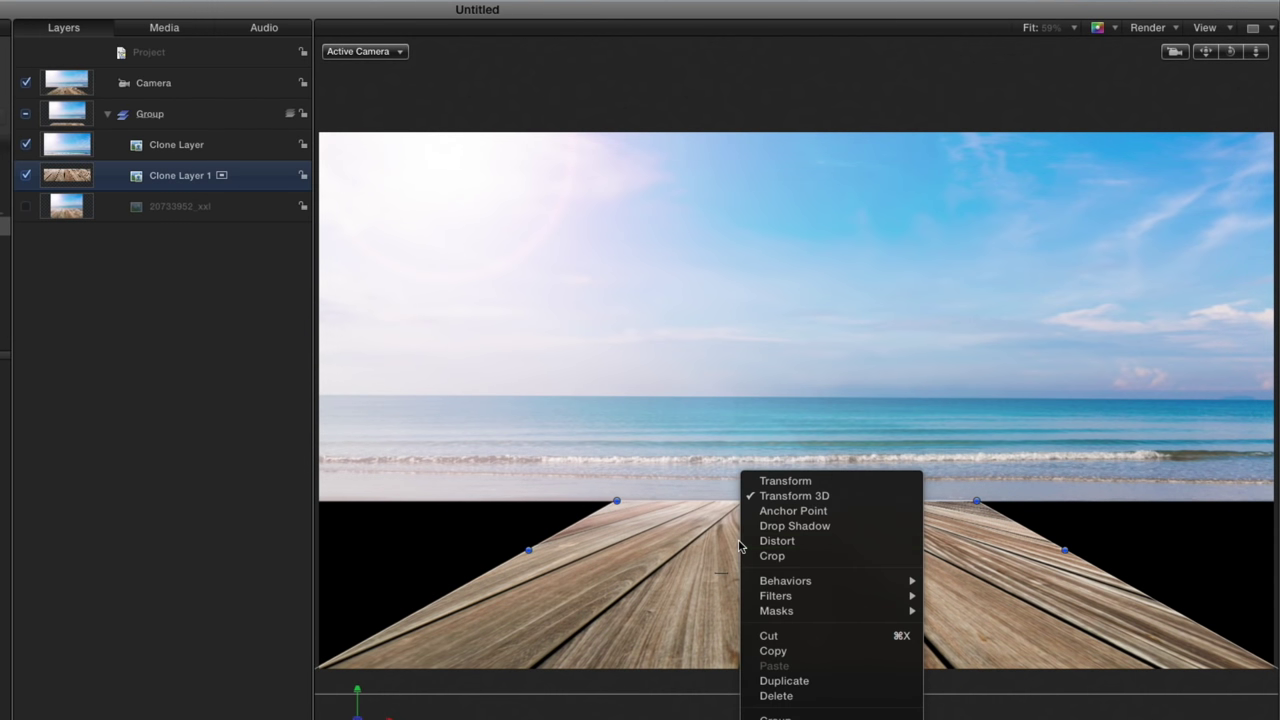
{"action": "left_click", "coordinate": [808, 541]}
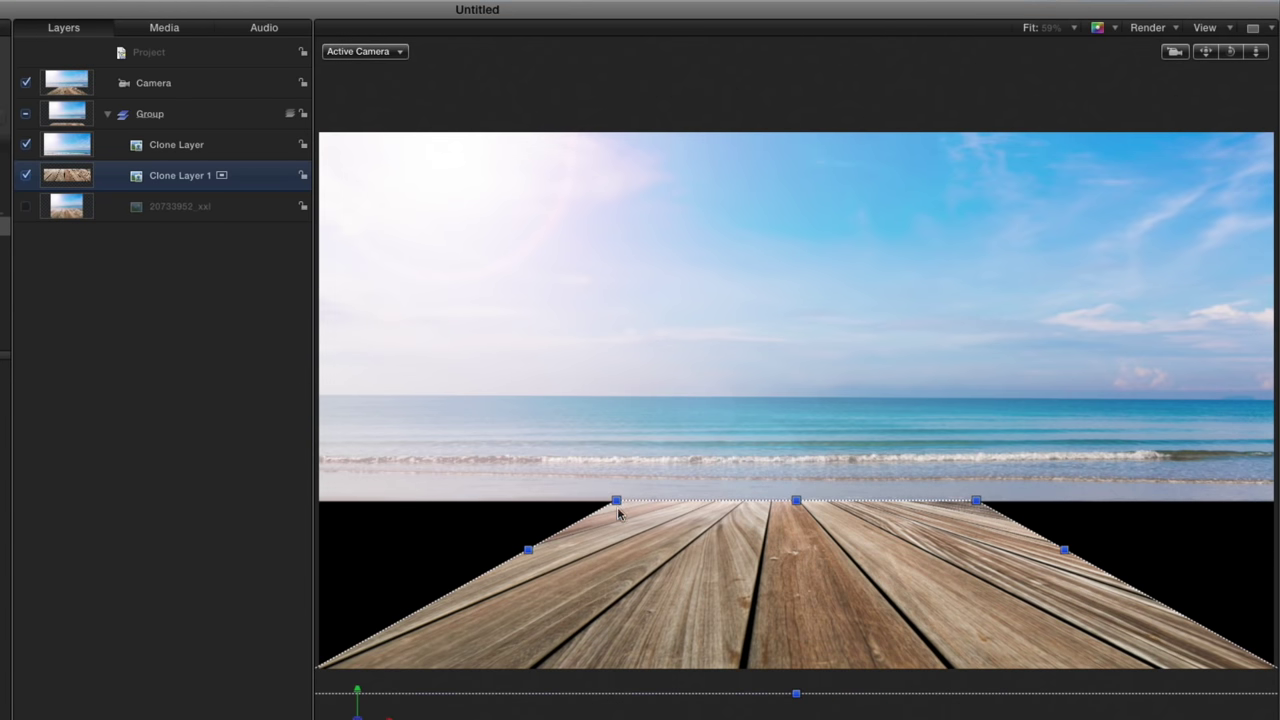
{"action": "left_click_drag", "start_coordinate": [616, 500], "coordinate": [320, 503]}
{"action": "left_click_drag", "start_coordinate": [975, 504], "coordinate": [1270, 504]}
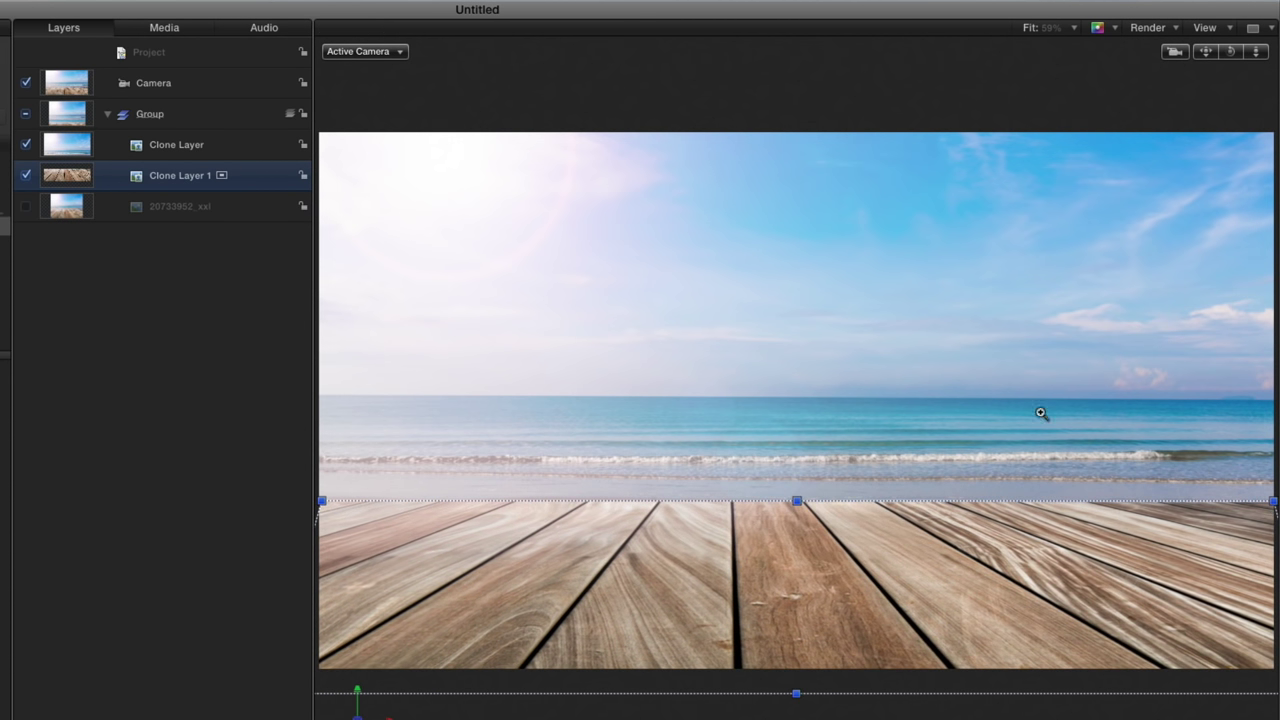
- Distort the two near corners of Clone Layer 1 inward until they line up with the sides of the canvas
{"action": "key", "text": "z"}
{"action": "left_click_drag", "start_coordinate": [1037, 412], "coordinate": [1000, 411]}
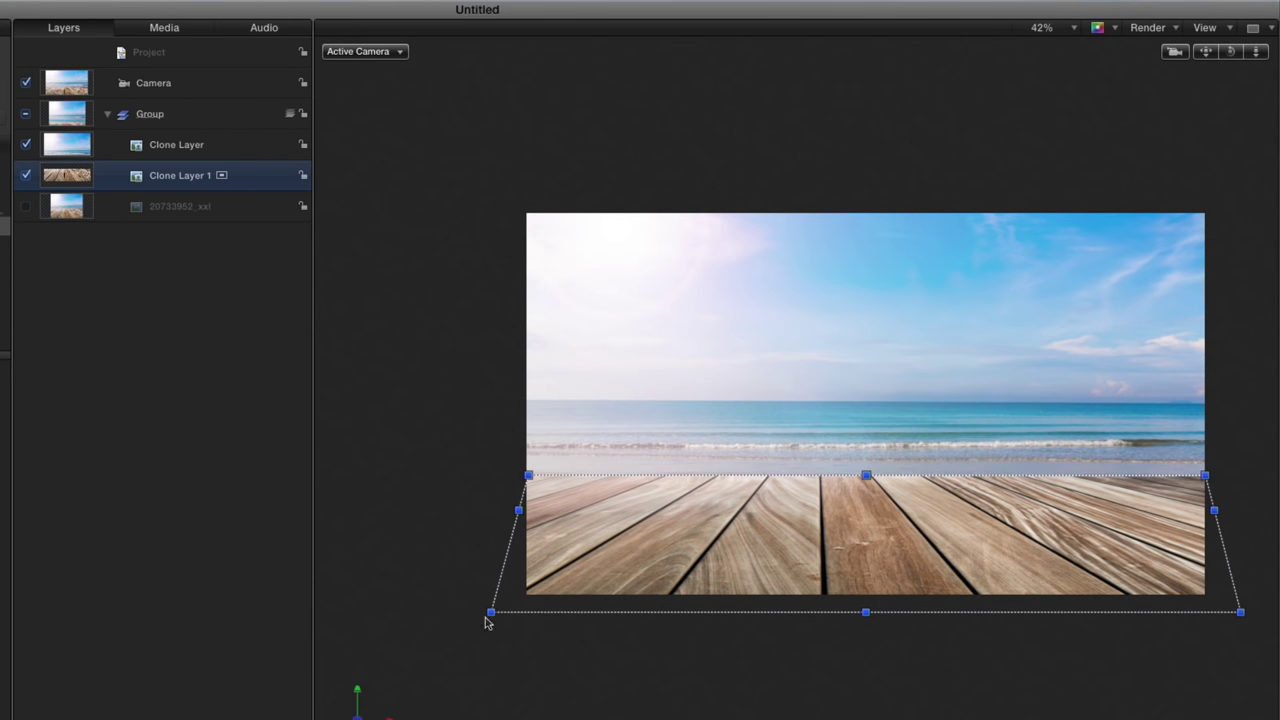
{"action": "left_click_drag", "start_coordinate": [491, 614], "coordinate": [529, 621]}
{"action": "left_click_drag", "start_coordinate": [1240, 614], "coordinate": [1206, 611]}
{"action": "key", "text": "shift+z"}
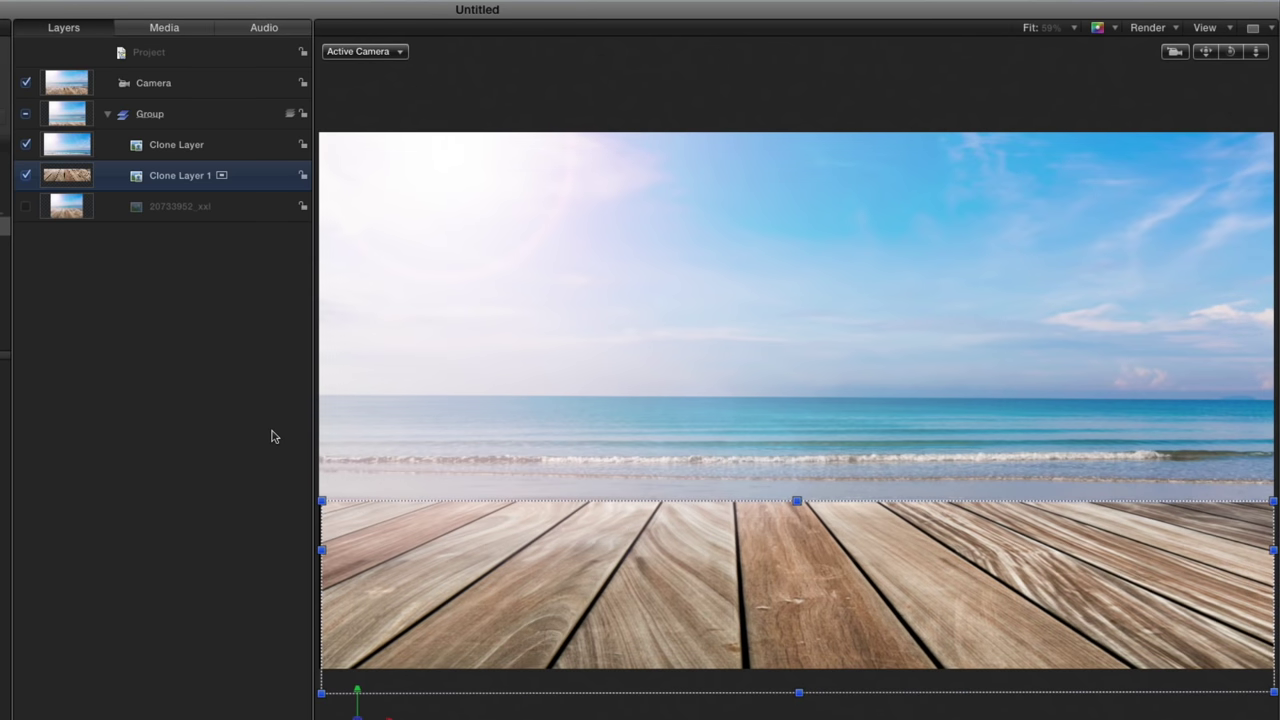
{"action": "left_click", "coordinate": [150, 306]}
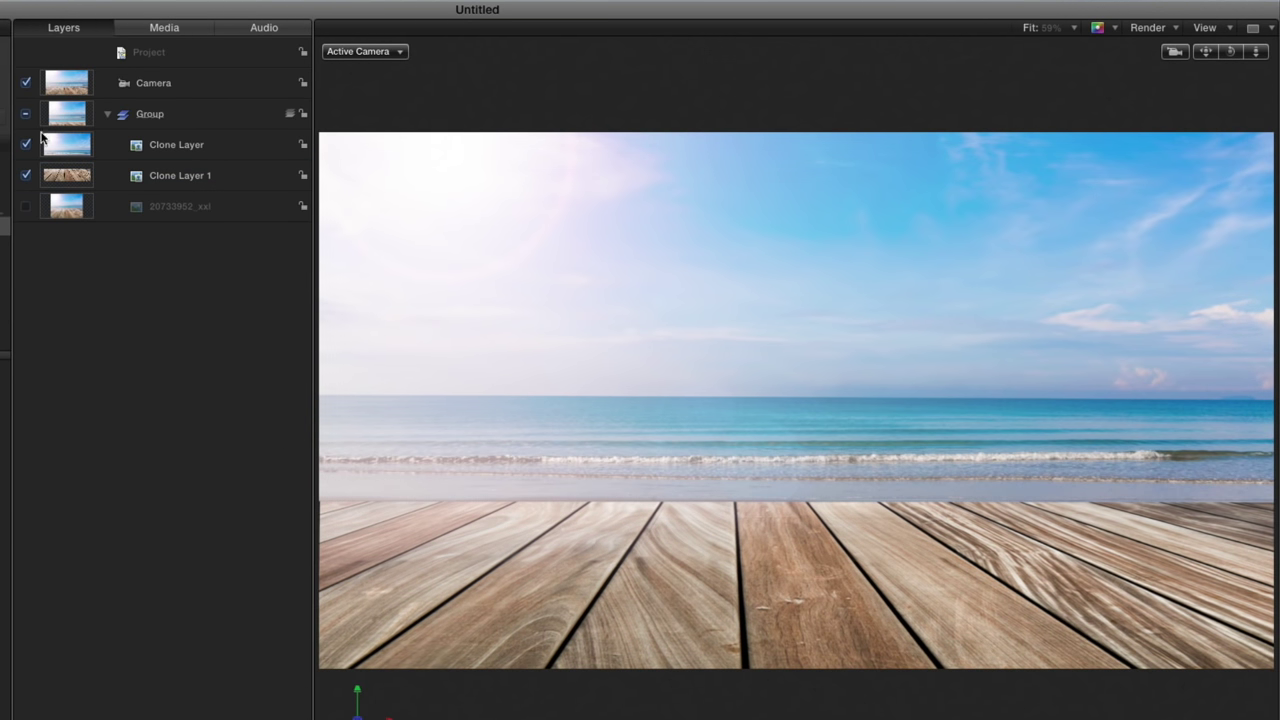
- Hide both clone layers and show the original 20733952_xxl image to compare it with the rebuilt scene
{"action": "left_click", "coordinate": [26, 144]}
{"action": "left_click", "coordinate": [26, 175]}
{"action": "left_click", "coordinate": [26, 206]}
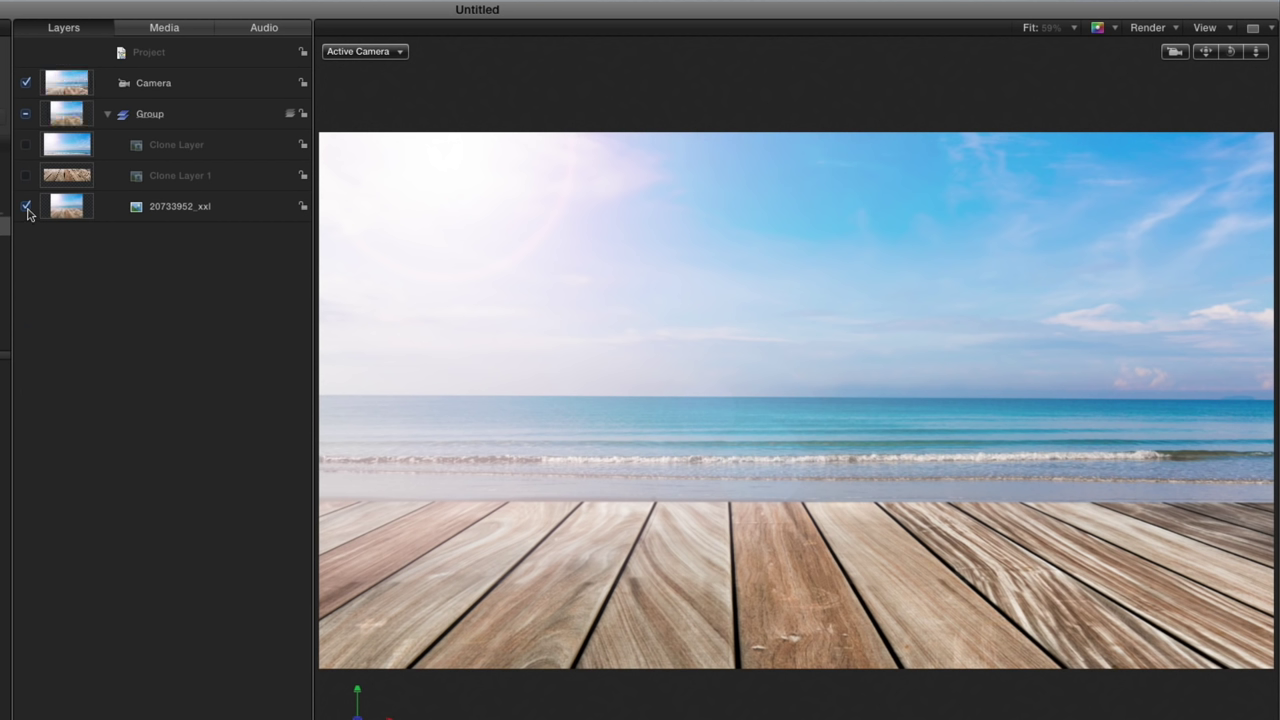
- Show both clone layers, hide the original 20733952_xxl image, and orbit the view to check the scene's depth before resetting it
{"action": "left_click", "coordinate": [26, 175]}
{"action": "left_click", "coordinate": [26, 144]}
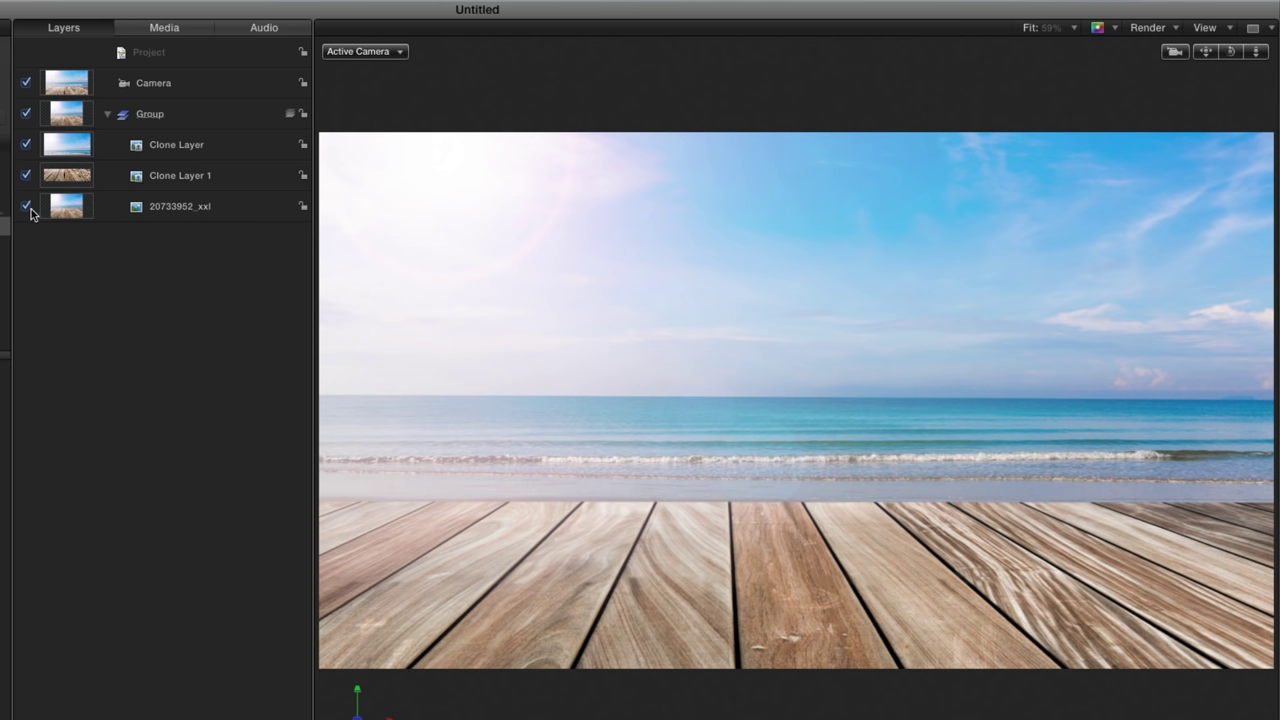
{"action": "left_click", "coordinate": [27, 207]}
{"action": "mouse_move", "coordinate": [1233, 51]}
{"action": "left_mouse_down"}
{"action": "mouse_move", "coordinate": [1020, 51]}
{"action": "mouse_move", "coordinate": [1233, 56]}
{"action": "left_mouse_up"}
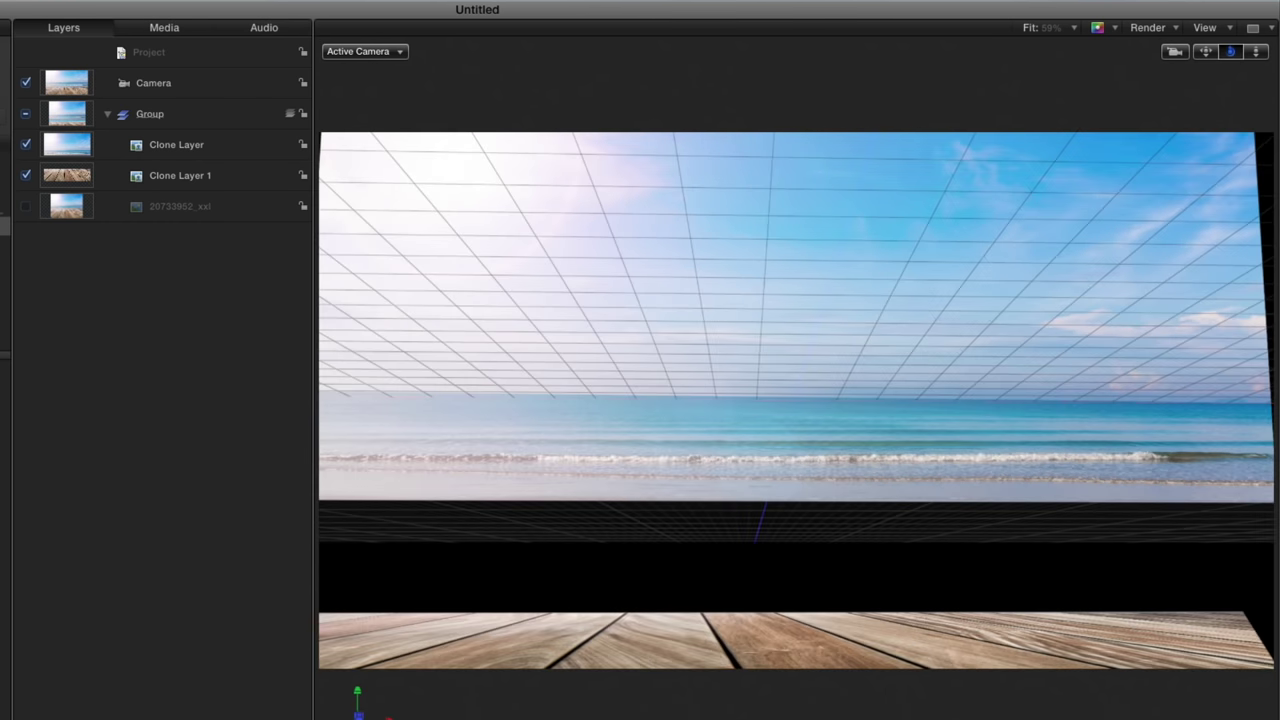
{"action": "double_click", "coordinate": [1232, 54]}
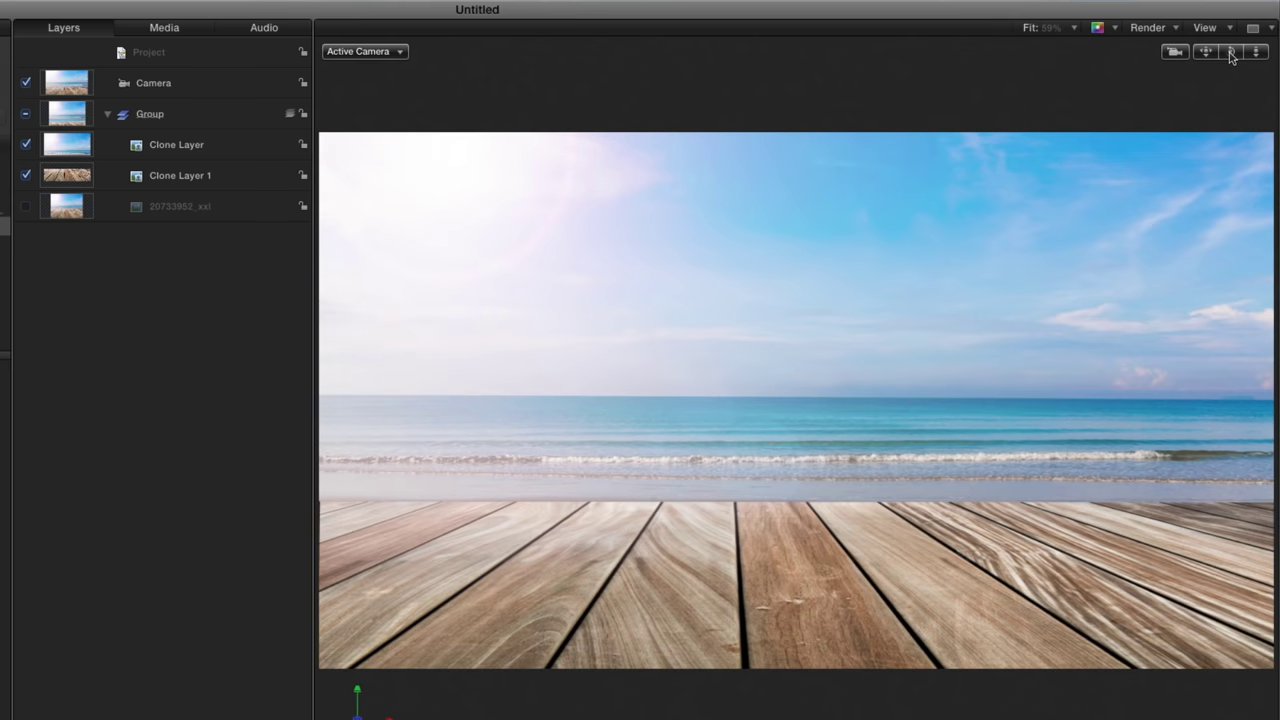
- Move the anchor point of Clone Layer down to its bottom edge, where the sea meets the deck
{"action": "left_click", "coordinate": [178, 148]}
{"action": "right_click", "coordinate": [757, 225]}
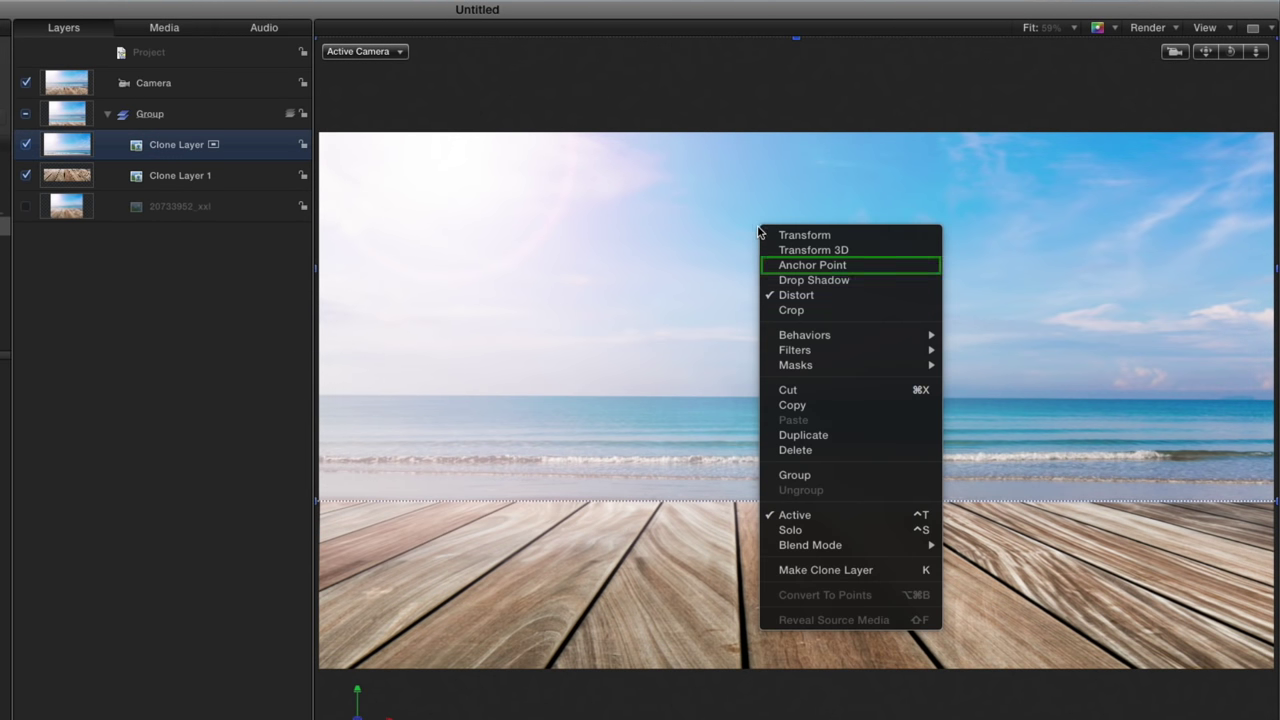
{"action": "left_click", "coordinate": [810, 266]}
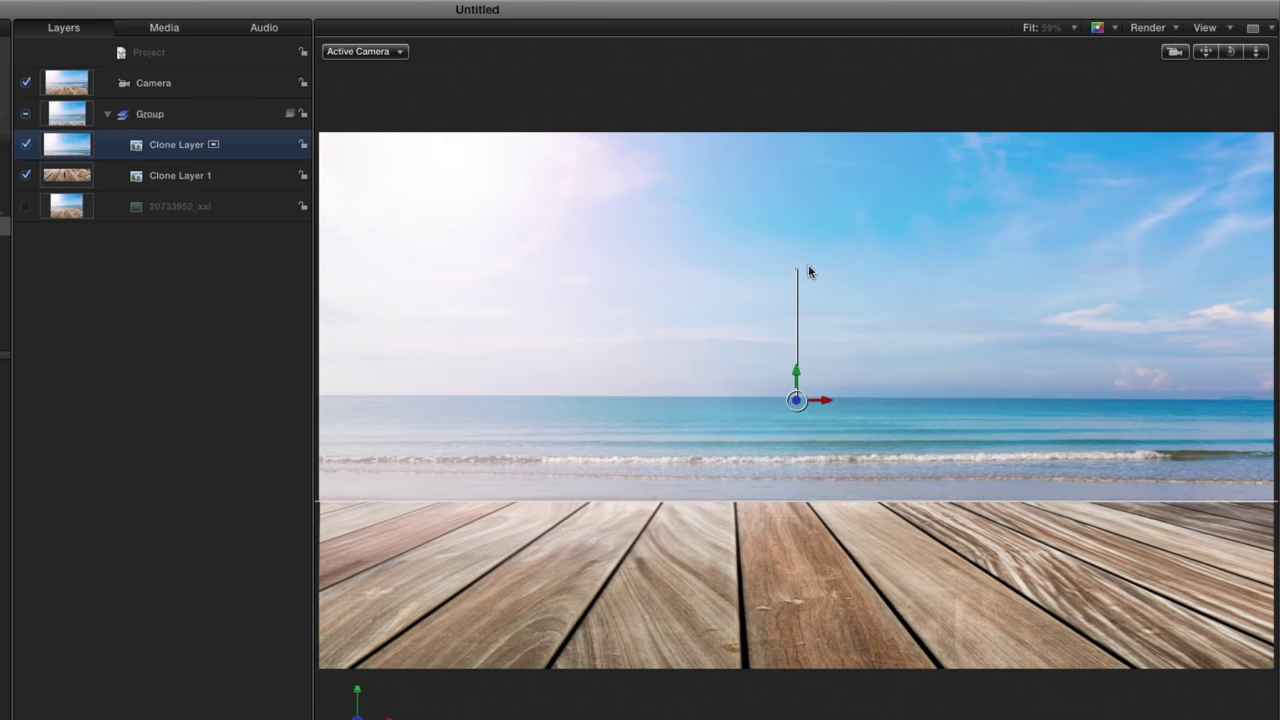
{"action": "left_click_drag", "start_coordinate": [798, 374], "coordinate": [788, 473]}
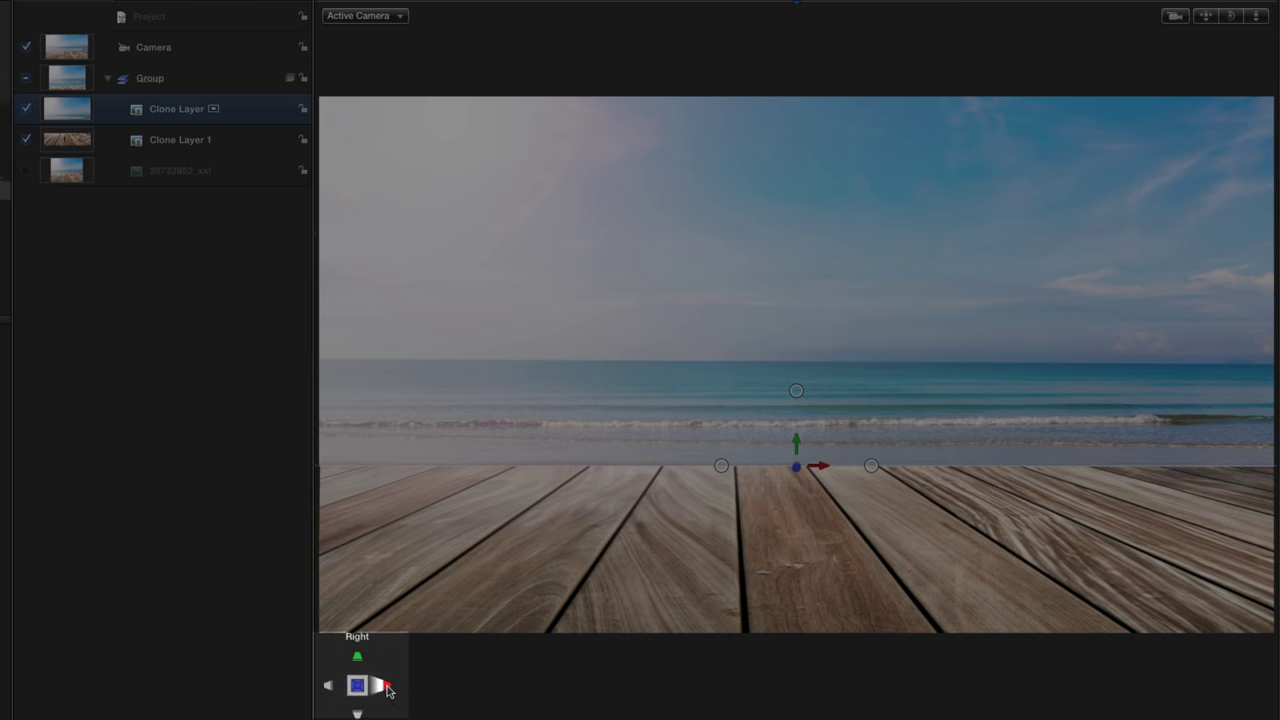
- In the Right view, push Clone Layer back in Z until it stands at the far end of the deck floor
{"action": "left_click", "coordinate": [388, 686]}
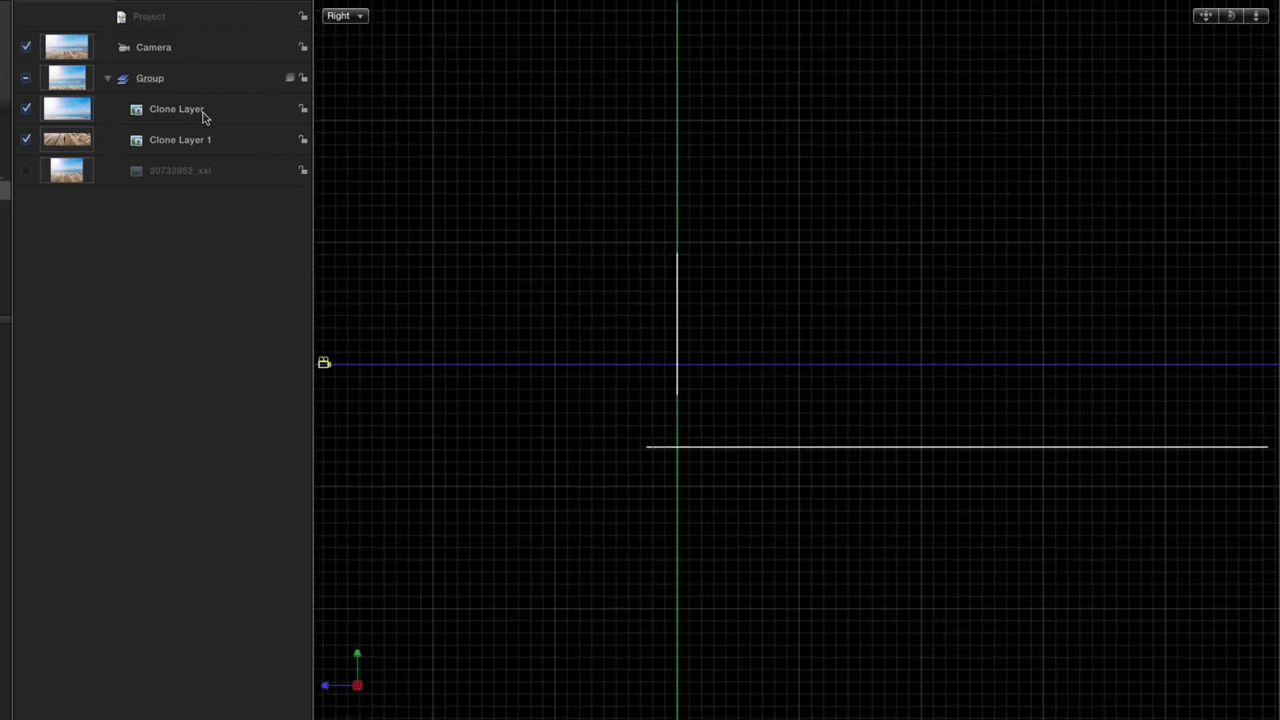
{"action": "left_click", "coordinate": [203, 112]}
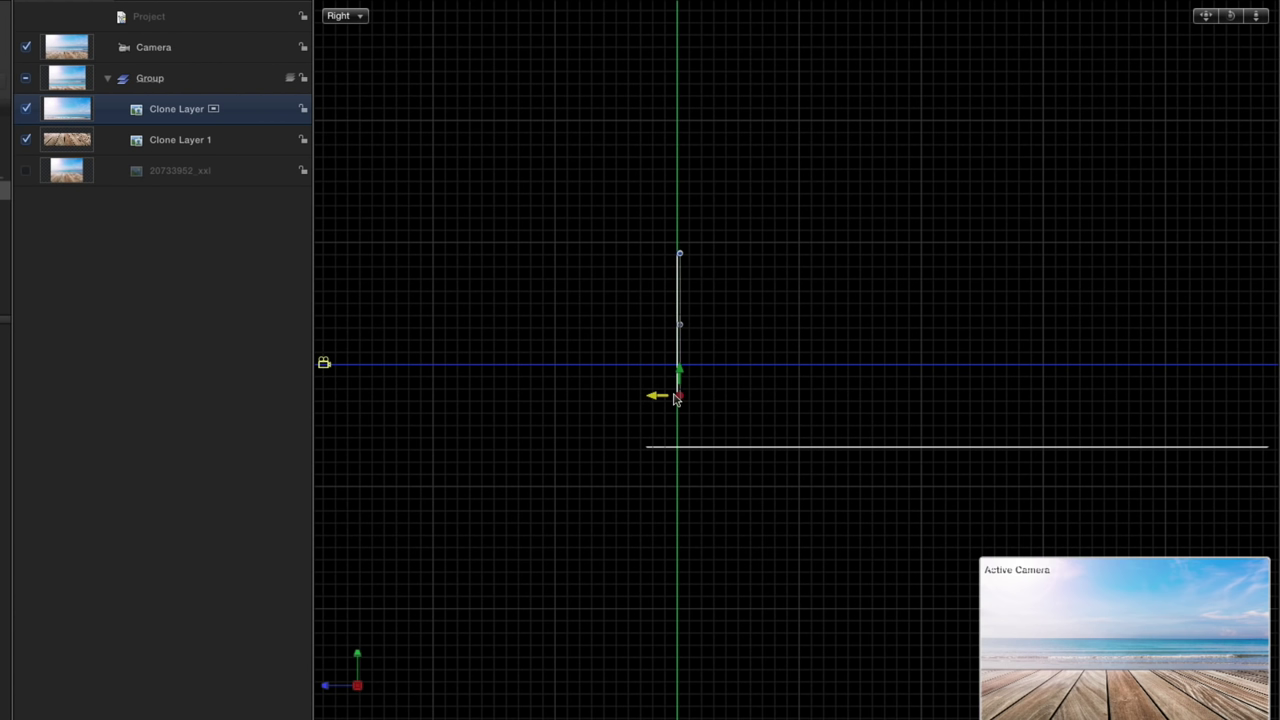
{"action": "left_click_drag", "start_coordinate": [697, 400], "coordinate": [1237, 419]}
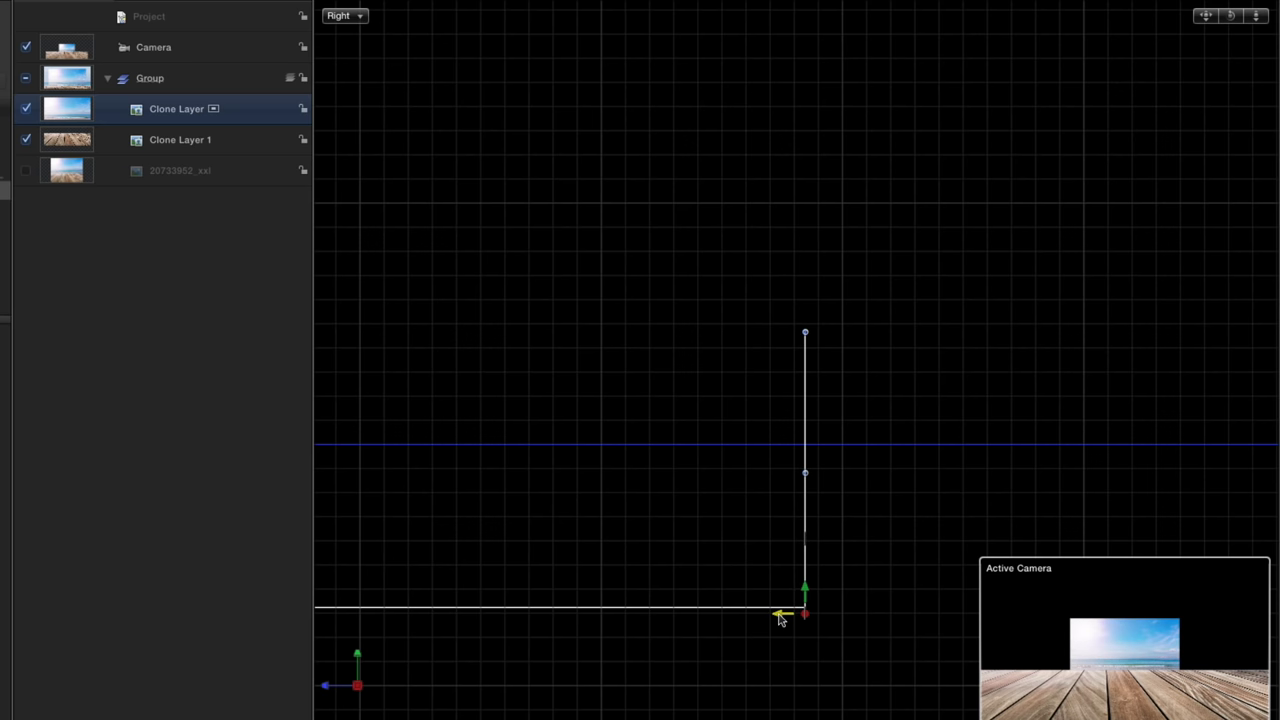
- Scale Clone Layer up in the Active Camera view until the sky and sea fill the full canvas width
{"action": "left_click", "coordinate": [358, 18]}
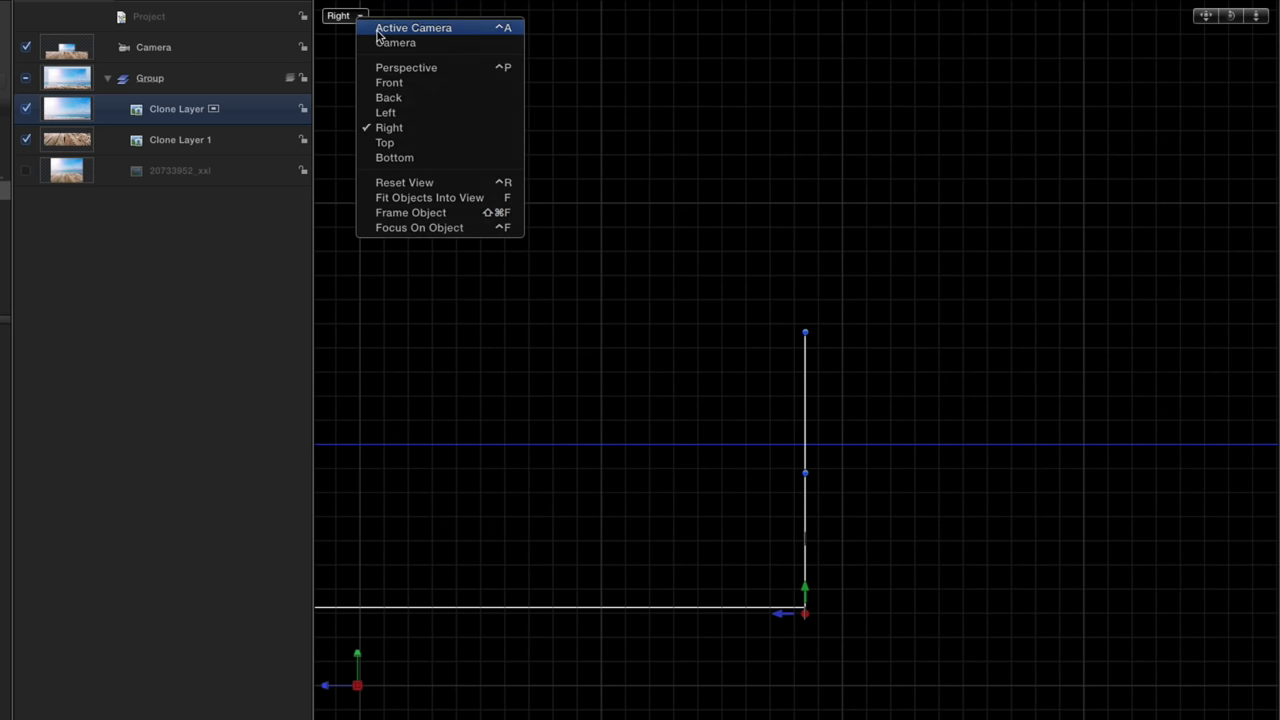
{"action": "left_click", "coordinate": [380, 31]}
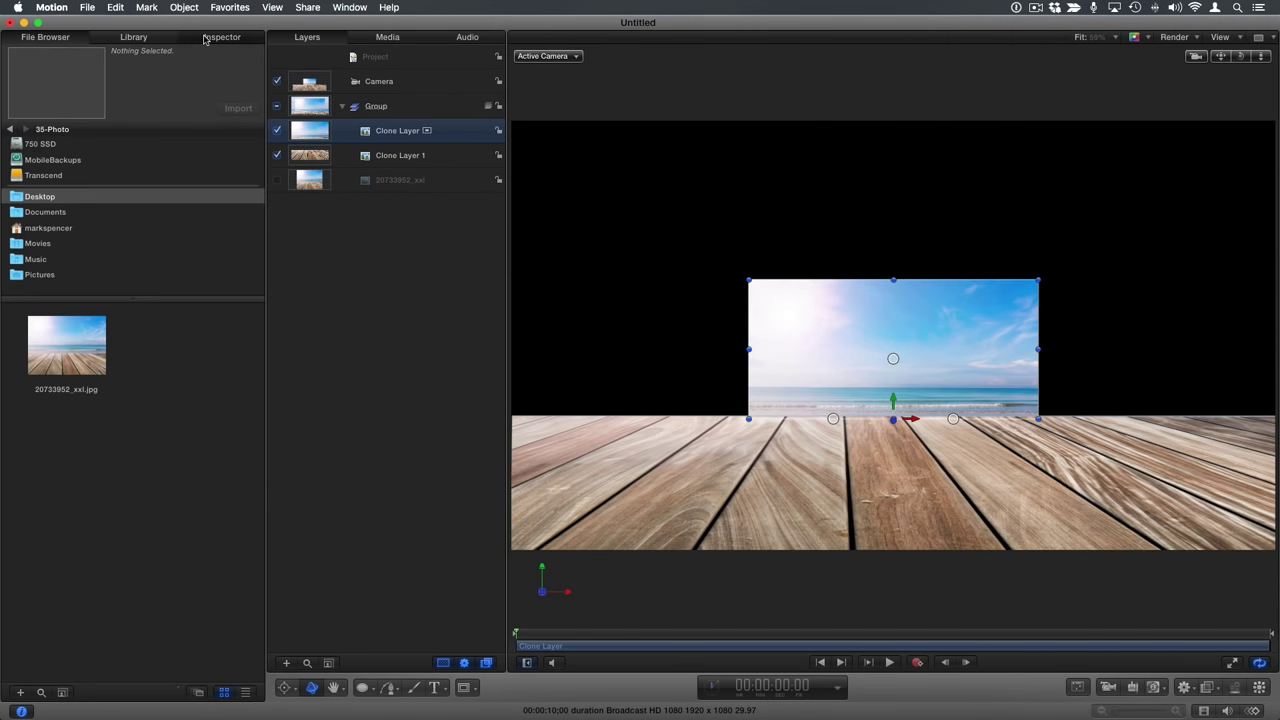
{"action": "left_click", "coordinate": [22, 5]}
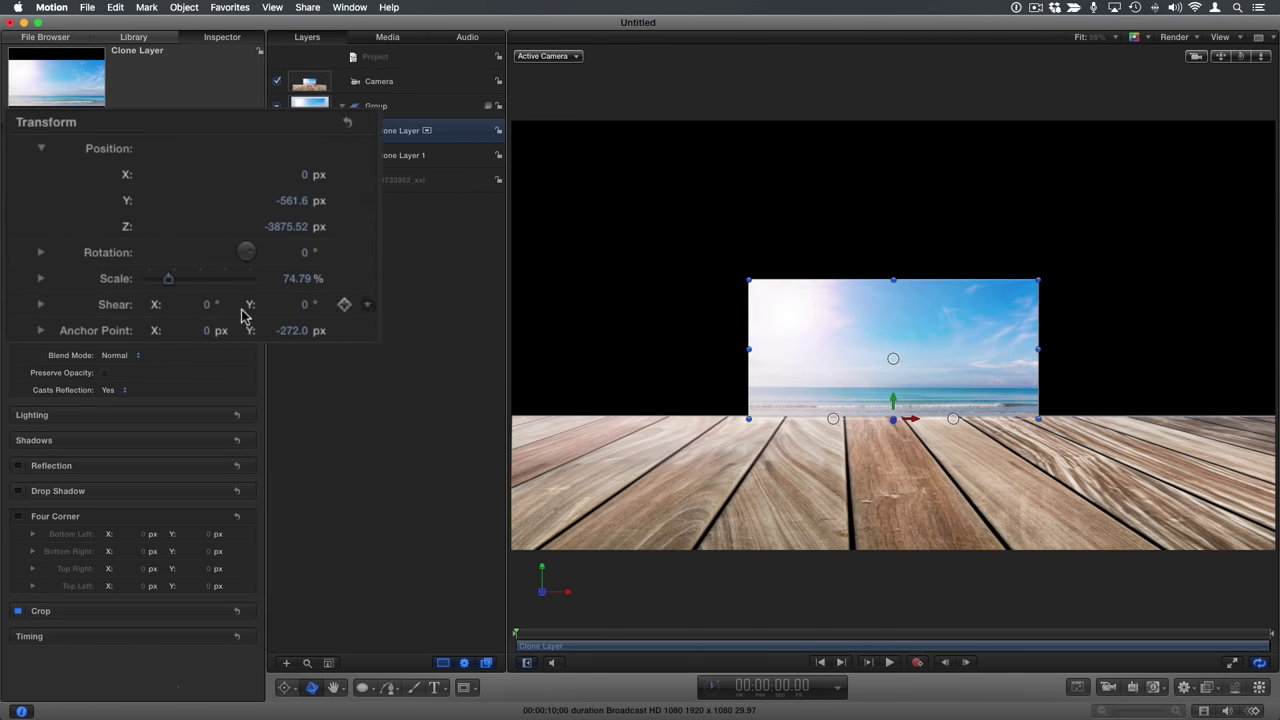
{"action": "left_click_drag", "start_coordinate": [290, 283], "coordinate": [338, 283]}
{"action": "left_click_drag", "start_coordinate": [241, 269], "coordinate": [241, 247]}
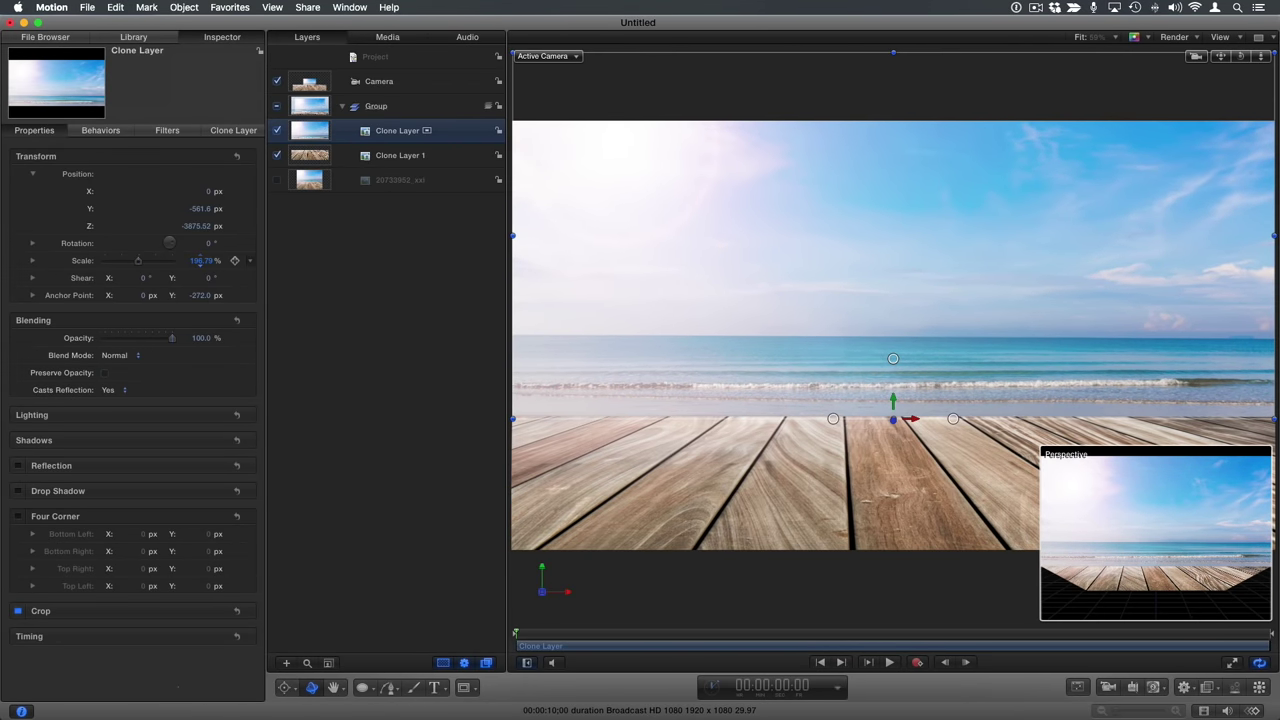
{"action": "left_click", "coordinate": [357, 288]}
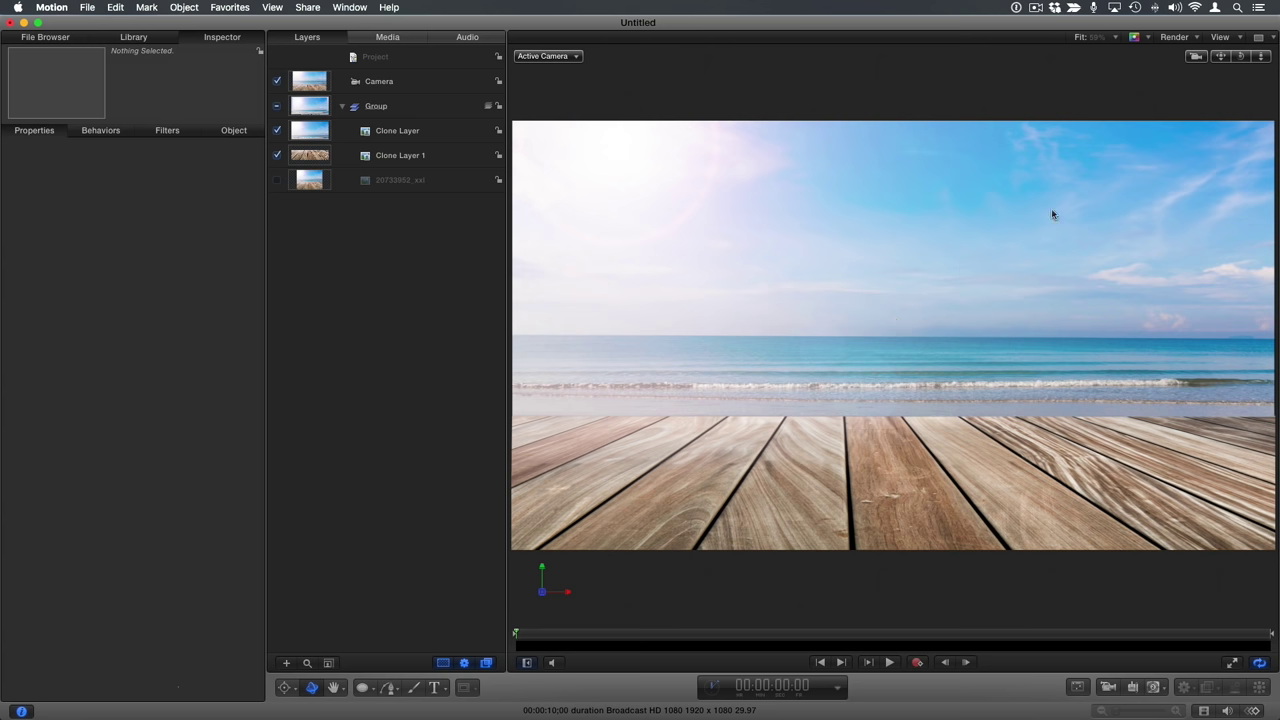
- Orbit and dolly the camera to examine how the backdrop and floor hold together, then reset the view
{"action": "mouse_move", "coordinate": [1243, 58]}
{"action": "left_mouse_down"}
{"action": "mouse_move", "coordinate": [1228, 64]}
{"action": "mouse_move", "coordinate": [1259, 56]}
{"action": "mouse_move", "coordinate": [1241, 58]}
{"action": "left_mouse_up"}
{"action": "double_click", "coordinate": [1240, 58]}
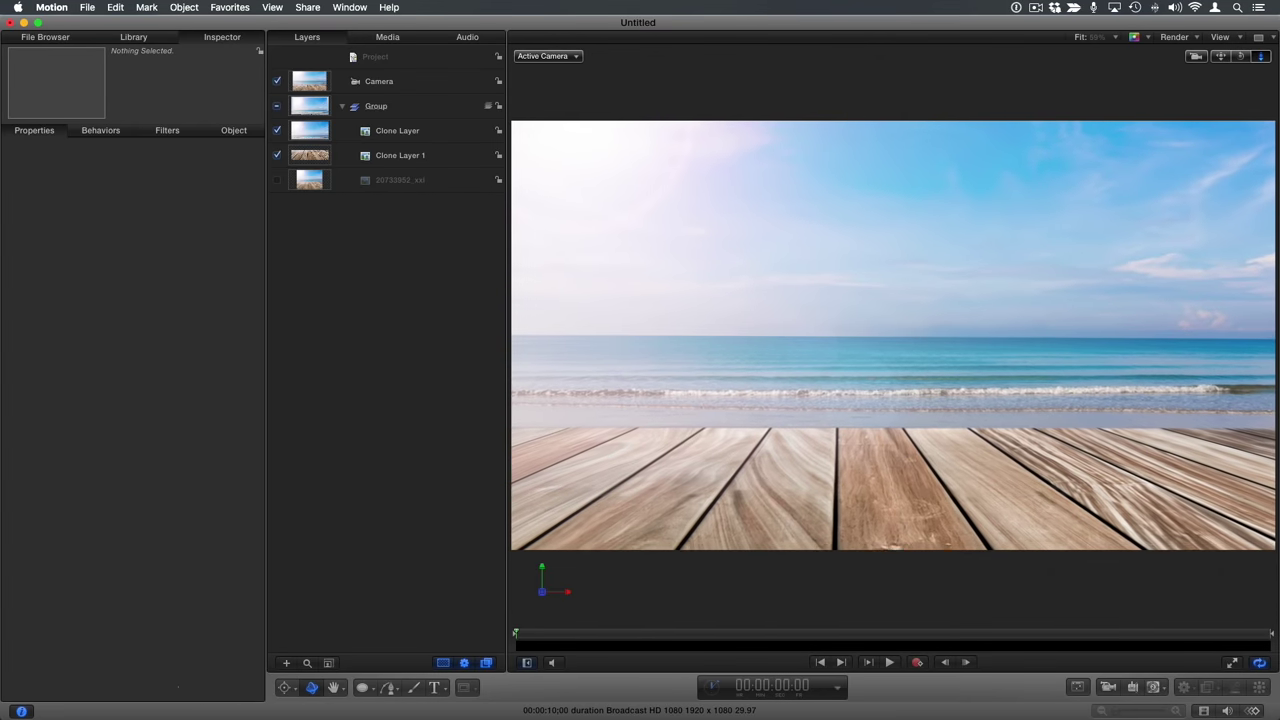
{"action": "double_click", "coordinate": [1238, 59]}
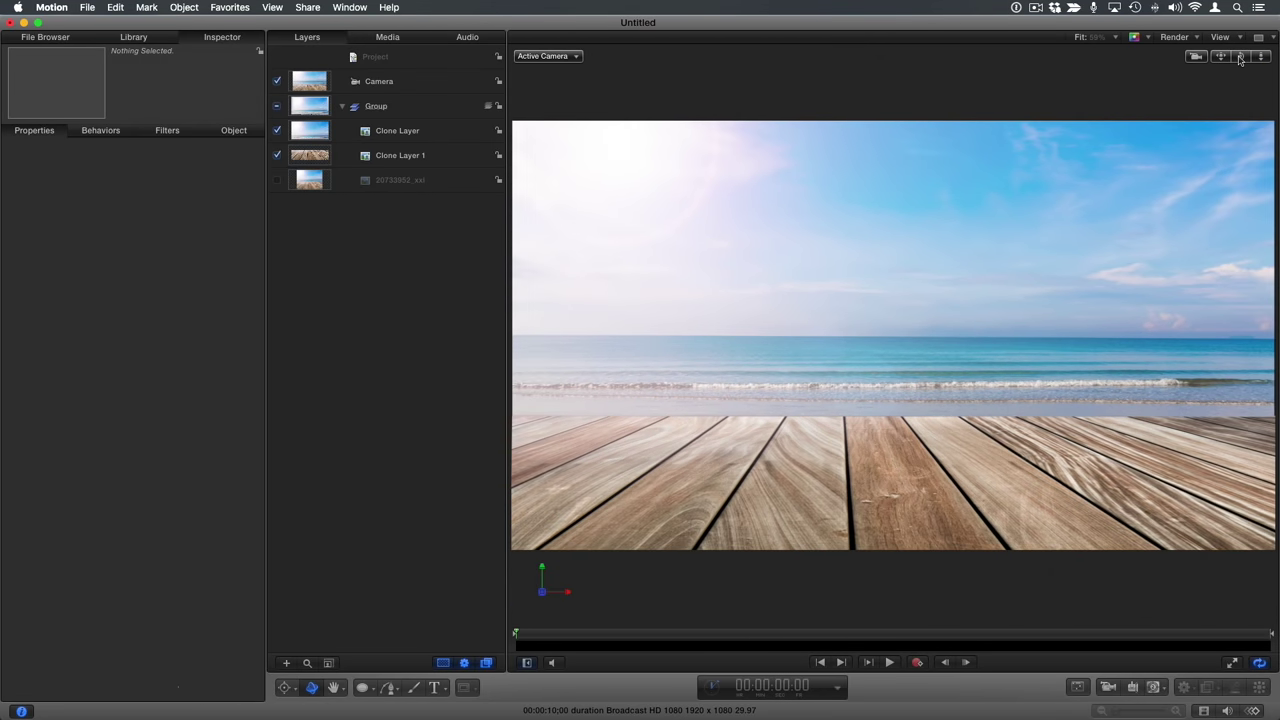
- Apply the Basic Motion behavior Move to the Camera
{"action": "left_click", "coordinate": [407, 87]}
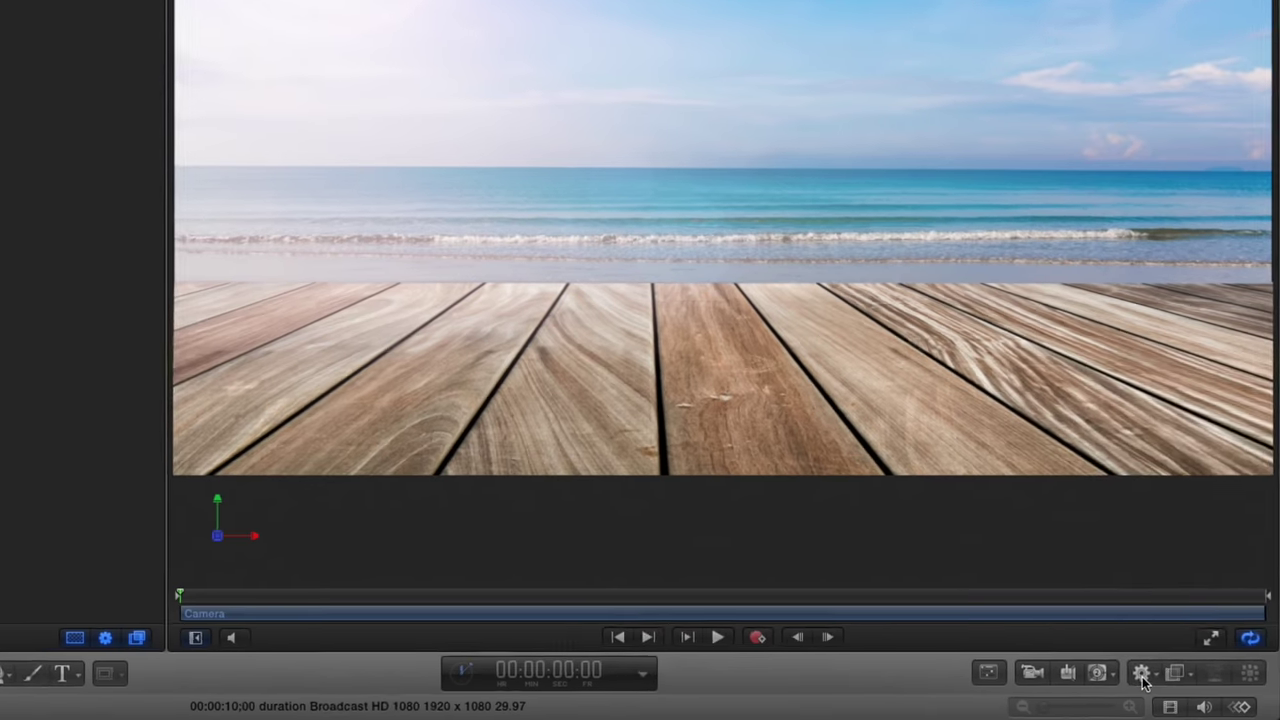
{"action": "left_click", "coordinate": [1183, 687]}
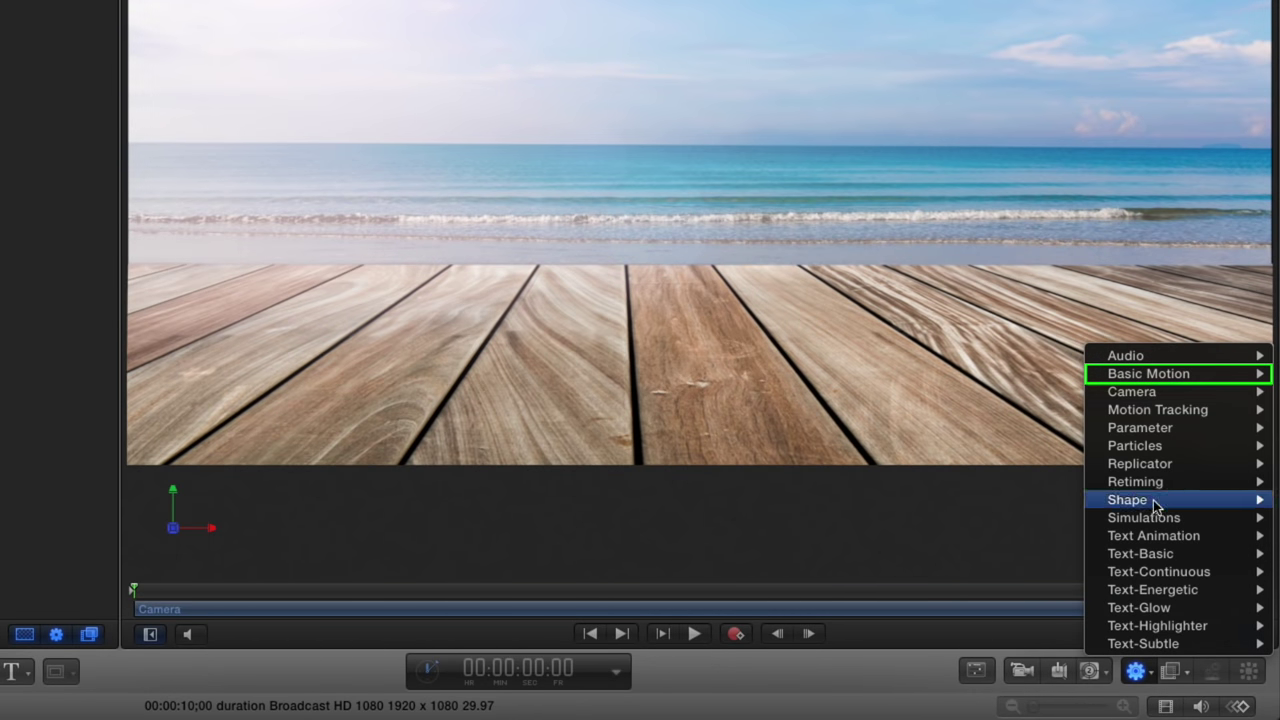
{"action": "mouse_move", "coordinate": [1175, 377]}
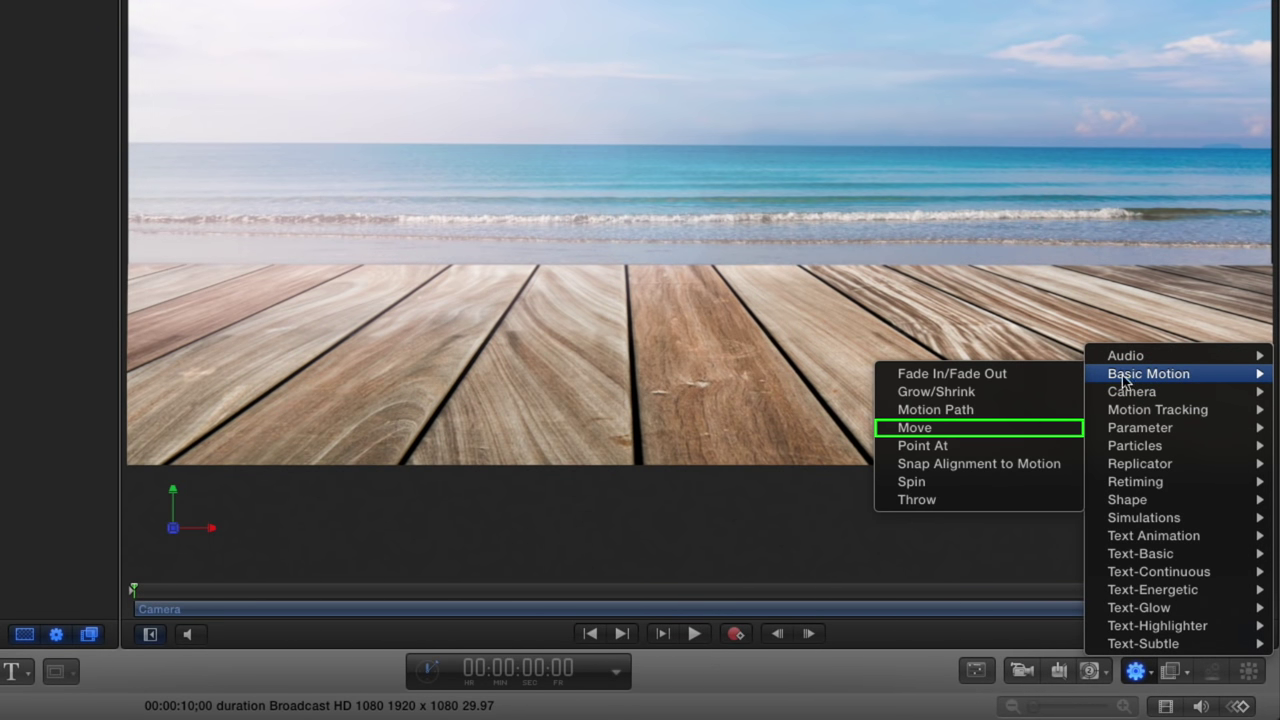
{"action": "left_click", "coordinate": [992, 427]}
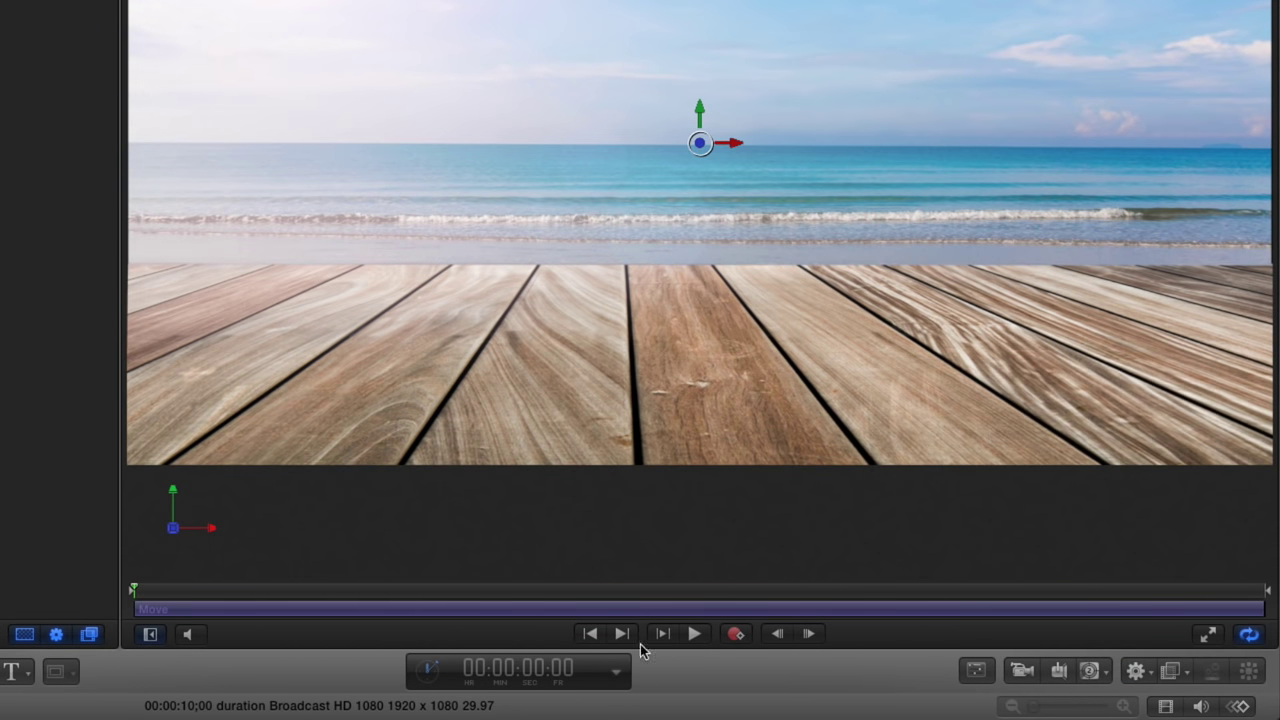
- Trim the Move behavior to end at 3 seconds and set its destination forward and down to Y -127.7 px
{"action": "left_click", "coordinate": [524, 670]}
{"action": "type", "text": "3"}
{"action": "key", "text": "Return"}
{"action": "key", "text": "alt+bracketright"}
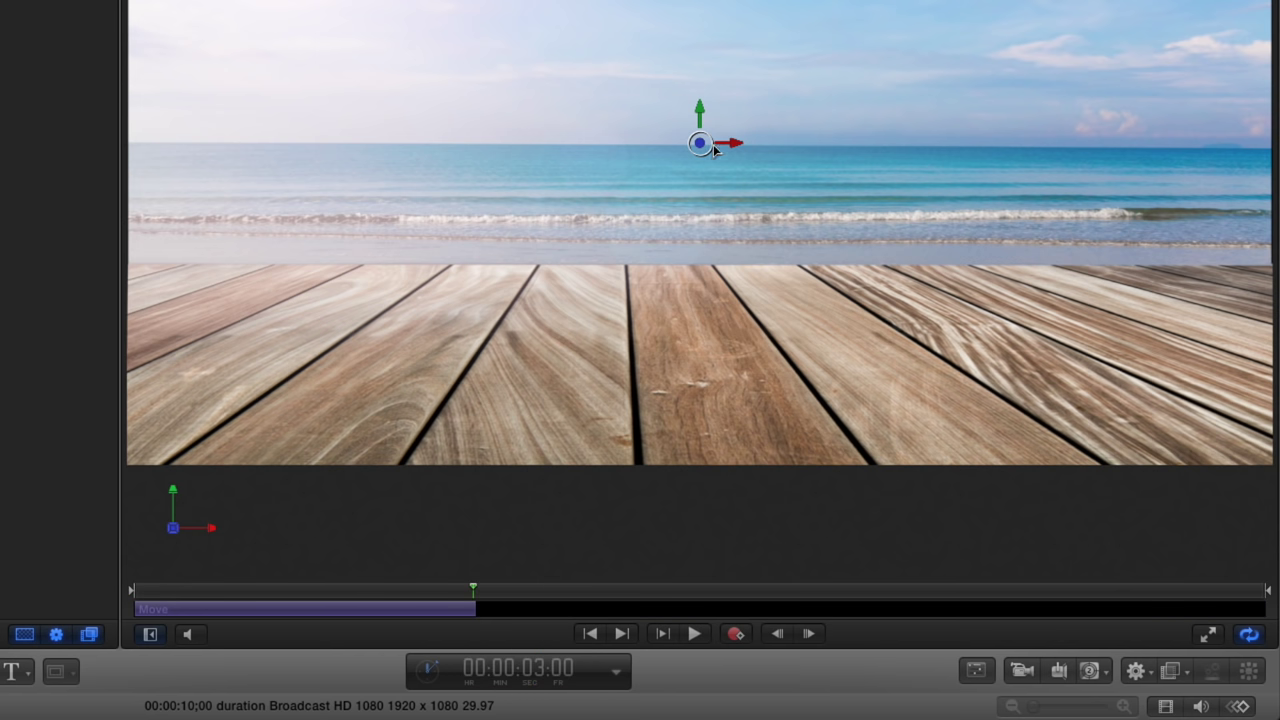
{"action": "left_click_drag", "start_coordinate": [700, 112], "coordinate": [700, 141]}
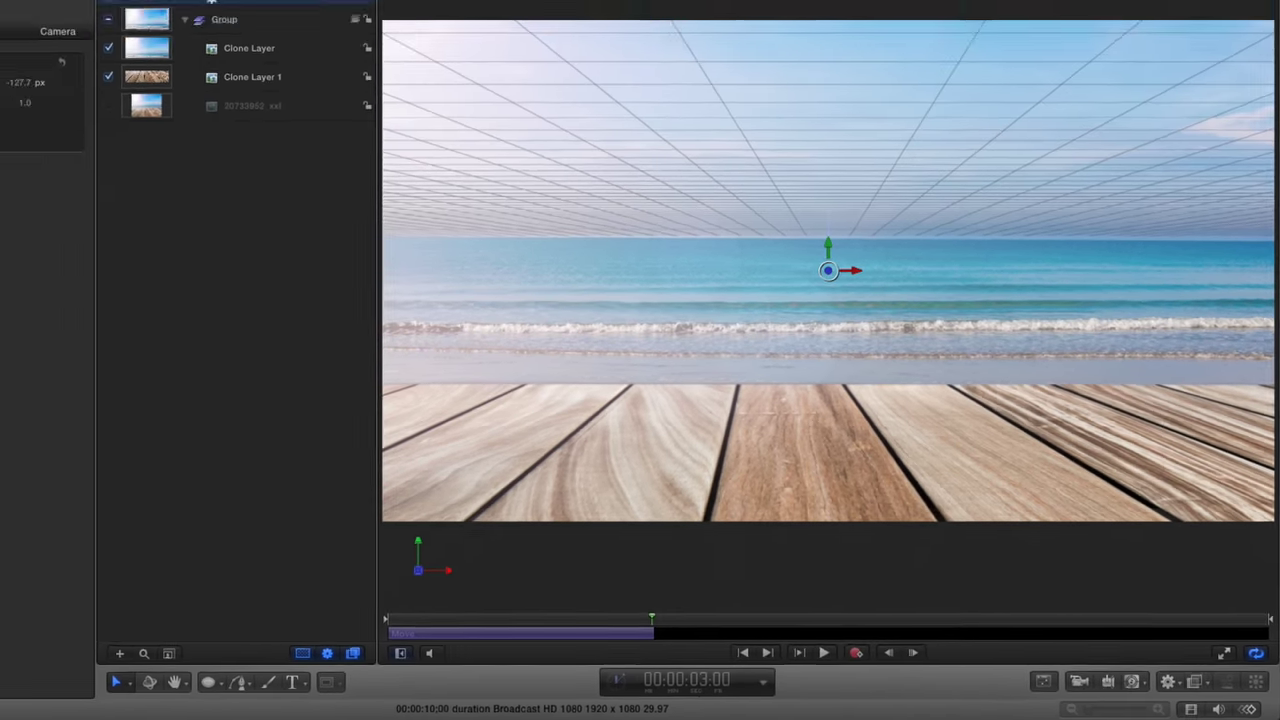
- Turn off the 3D grid overlay, deselect everything and return the playhead to the project start
{"action": "left_click", "coordinate": [1225, 39]}
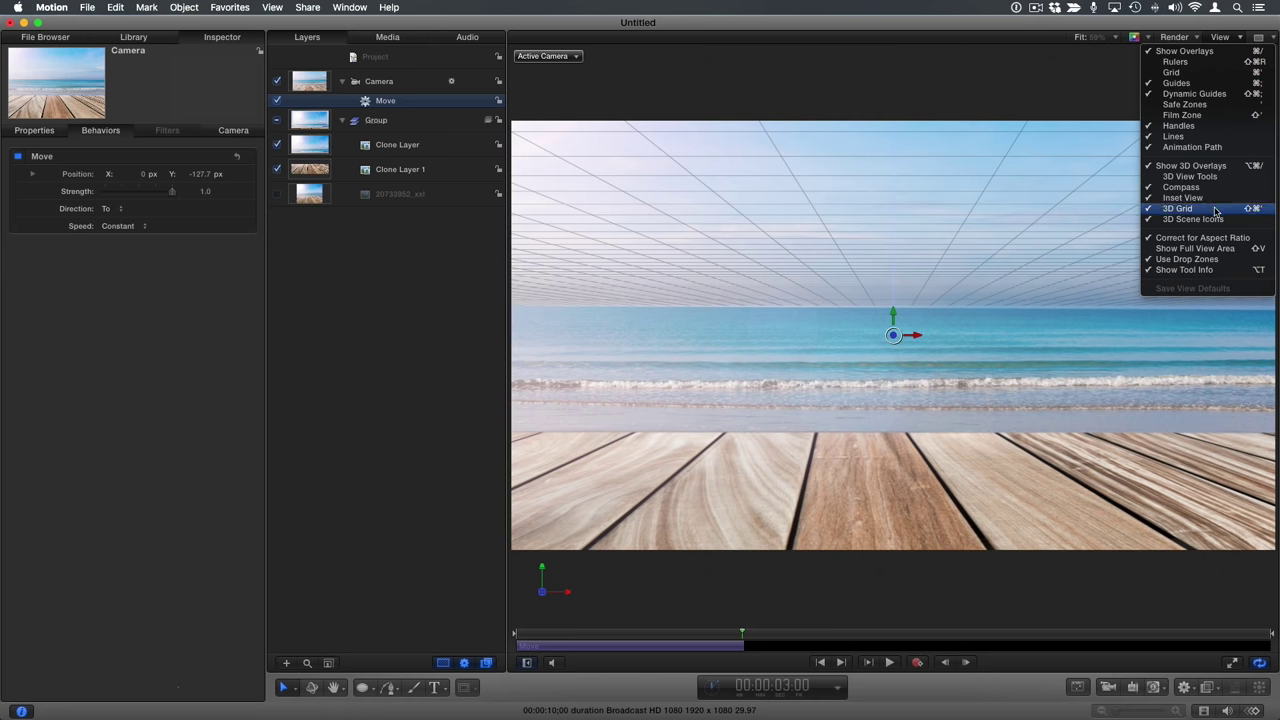
{"action": "left_click", "coordinate": [1216, 210]}
{"action": "left_click", "coordinate": [367, 380]}
{"action": "left_click", "coordinate": [819, 663]}
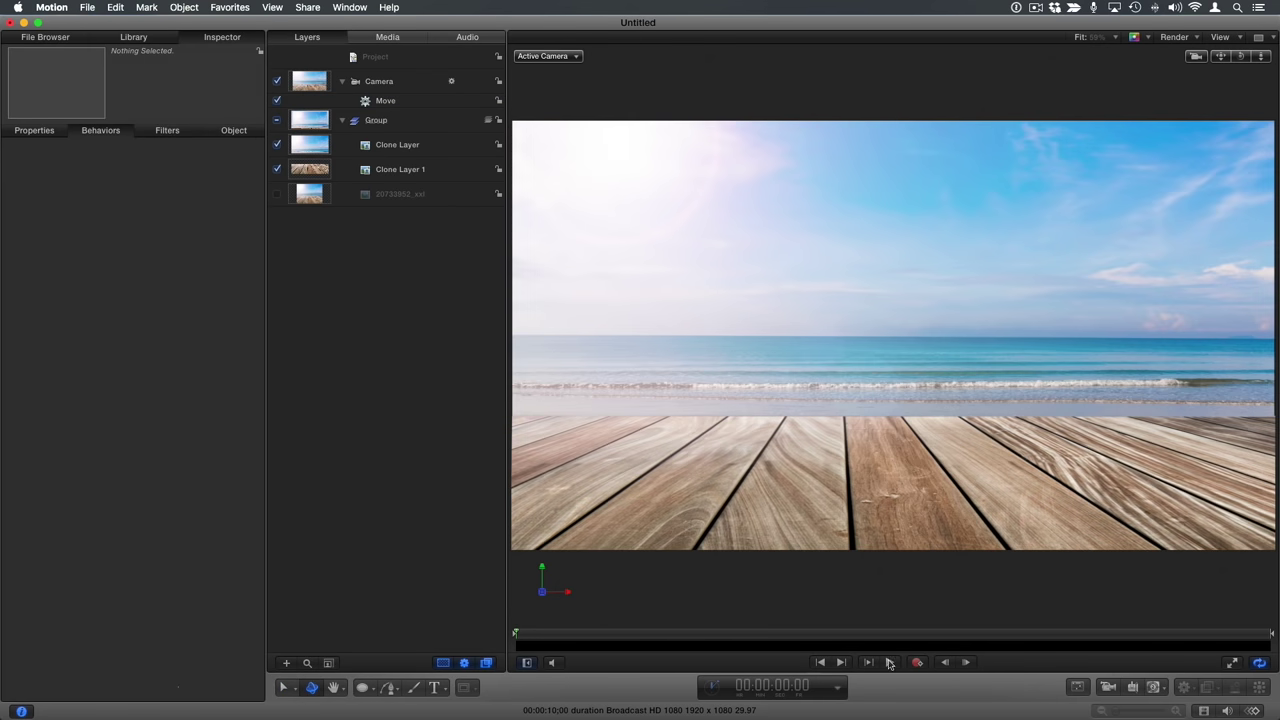